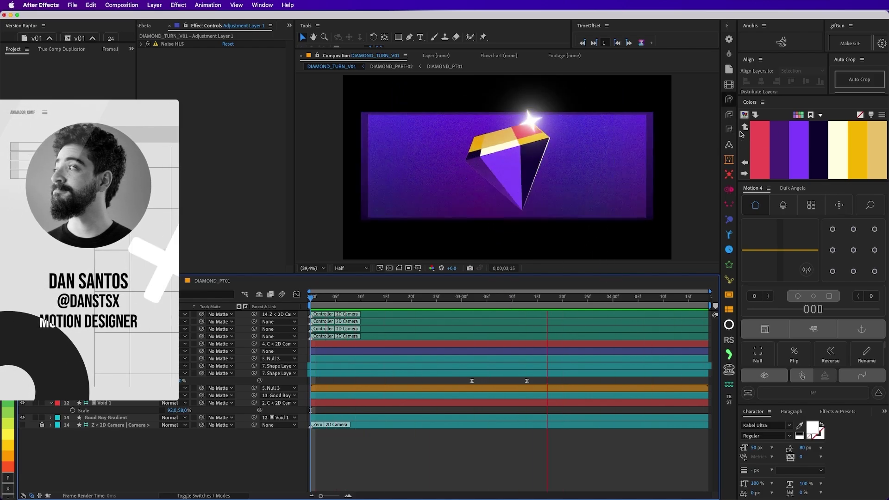
# - Preview the diamond turn, then play DIAMOND_PT01 from an earlier frame
pyautogui.press('space')
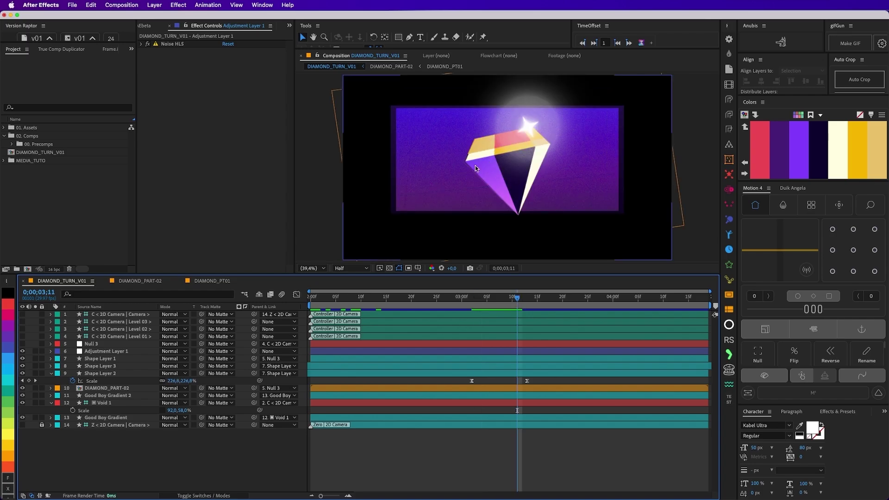
pyautogui.click(212, 280)
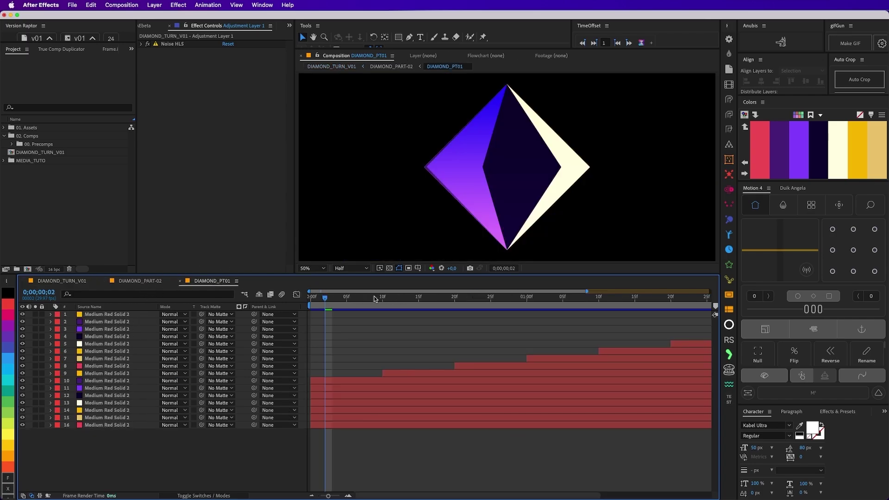
pyautogui.click(357, 298)
pyautogui.press('space')
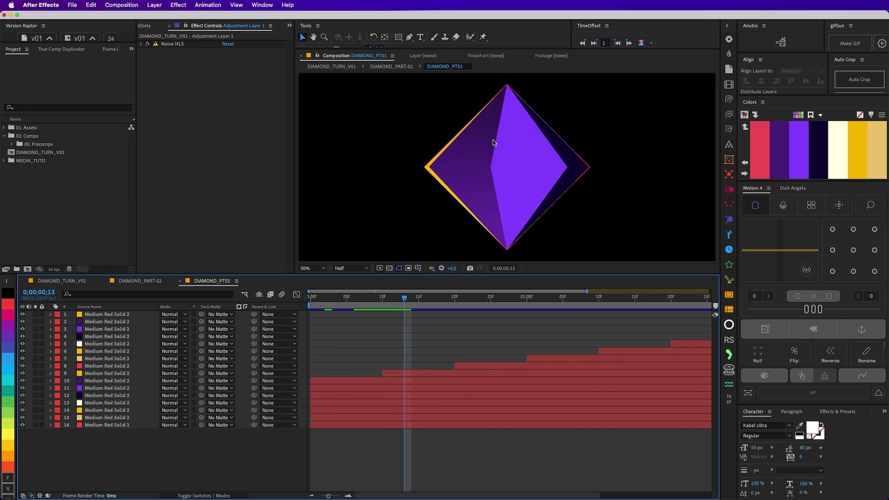
# - Reveal layer 9's mask path and play the diamond build to 0;00;01;10
pyautogui.click(417, 373)
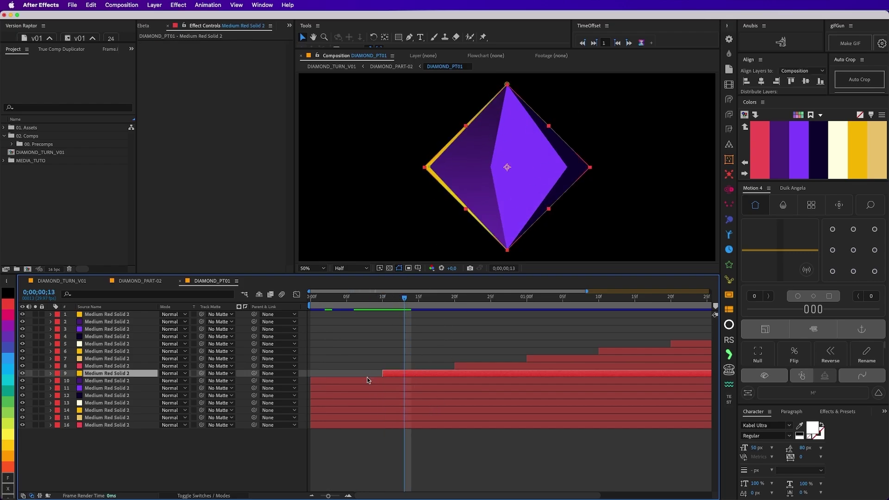
pyautogui.press('m')
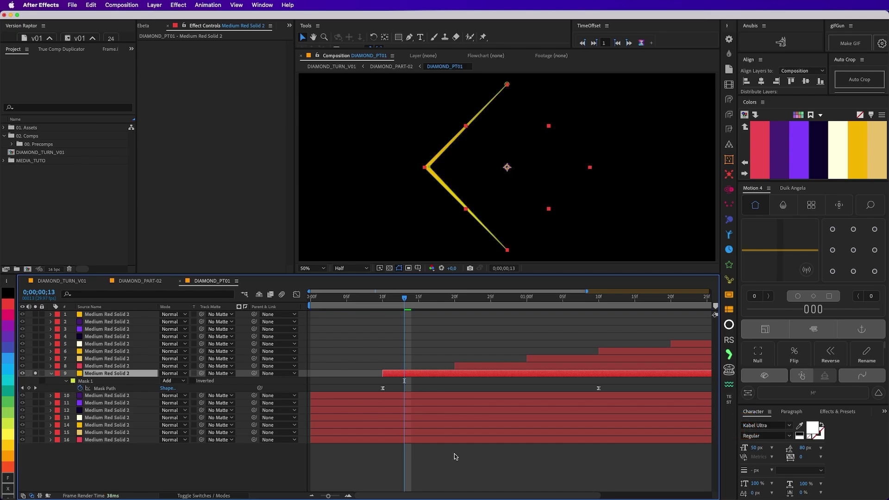
pyautogui.click(417, 329)
pyautogui.press('space')
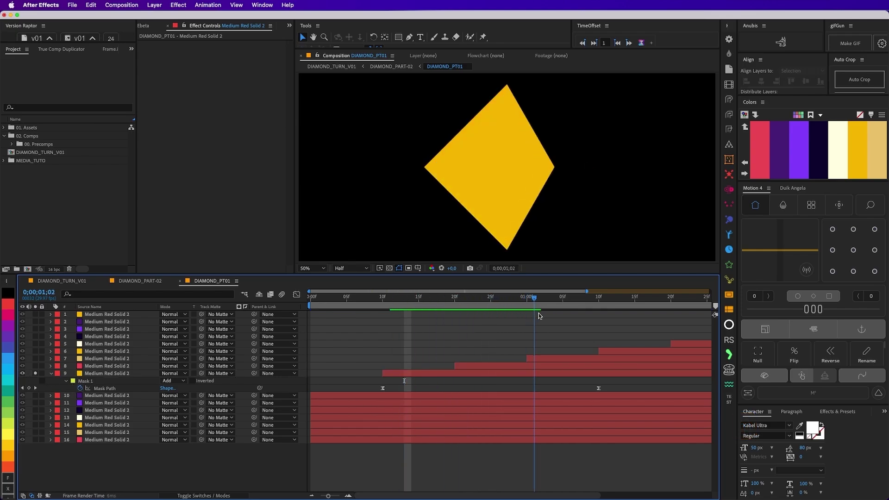
pyautogui.press('space')
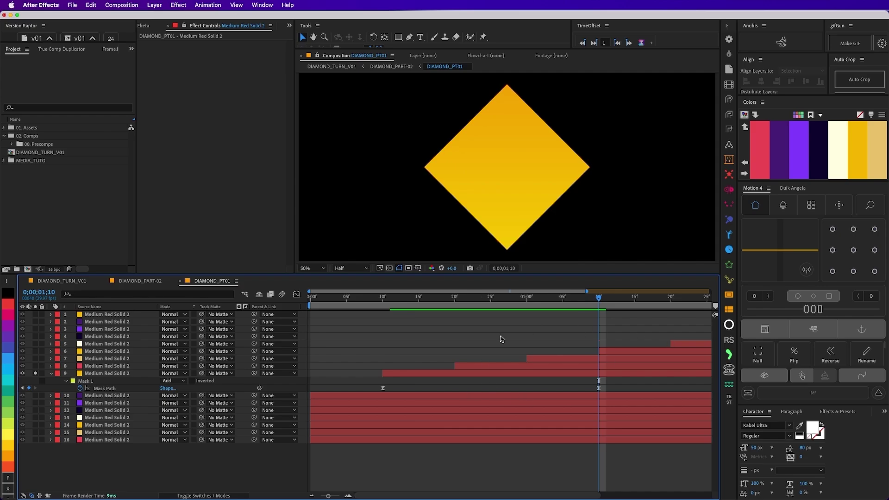
# - Solo layers 8–9 at 0;00;01;04, restore the full diamond, then open DIAMOND_PART-02
pyautogui.moveTo(37, 366); pyautogui.dragTo(36, 373)
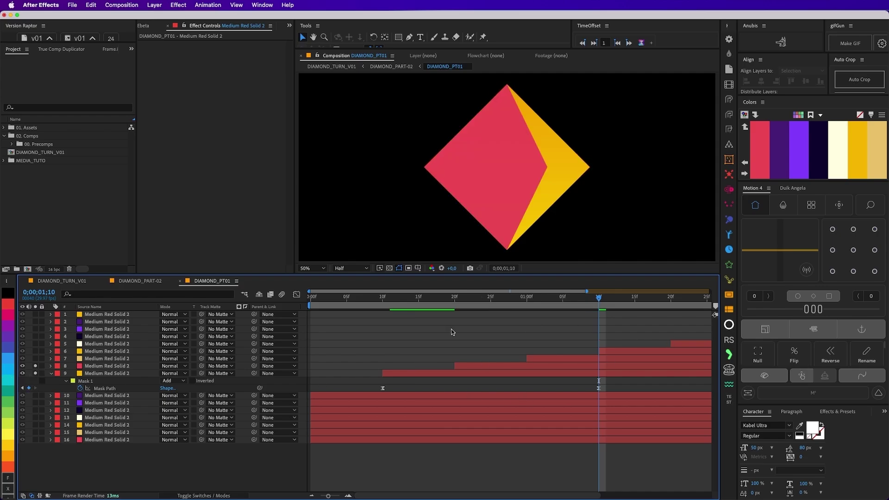
pyautogui.moveTo(599, 298)
pyautogui.mouseDown()
pyautogui.moveTo(557, 313)
pyautogui.moveTo(592, 313)
pyautogui.mouseUp()
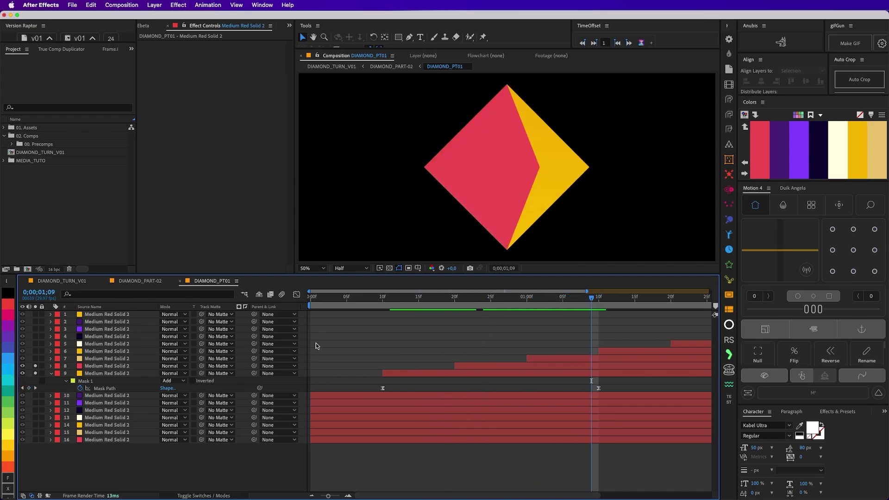
pyautogui.moveTo(36, 373); pyautogui.dragTo(36, 366)
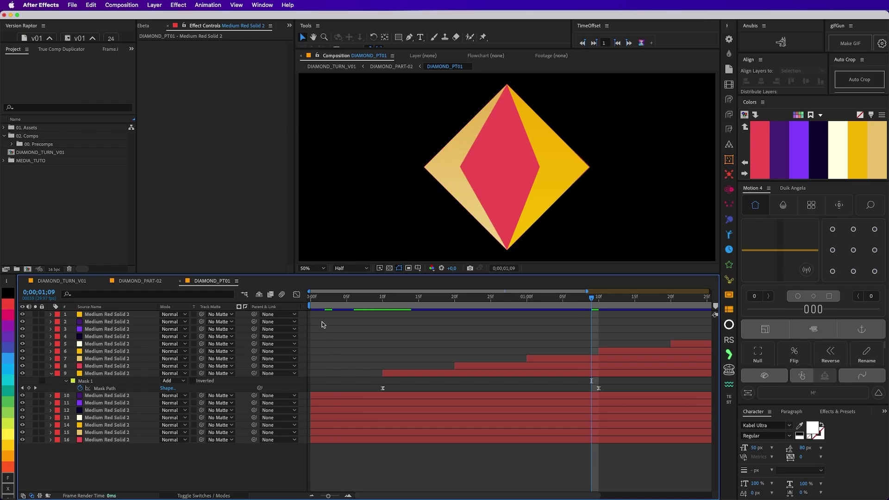
pyautogui.press('space')
pyautogui.press('space')
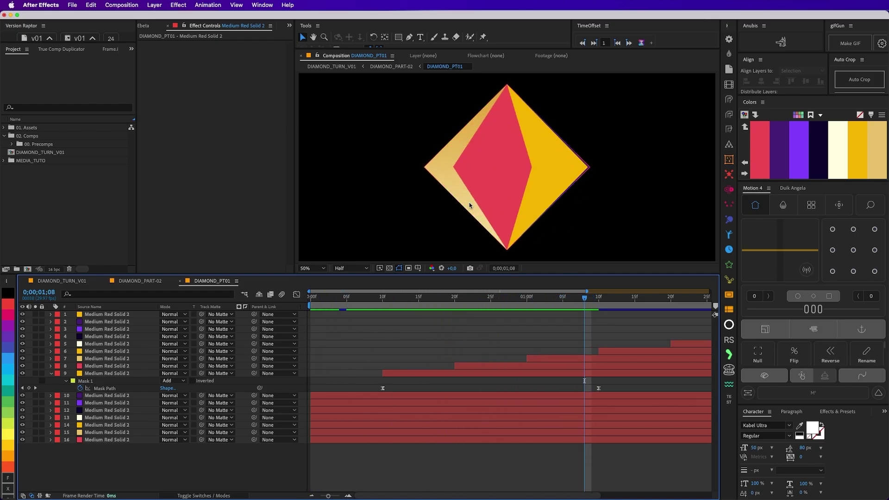
pyautogui.click(120, 281)
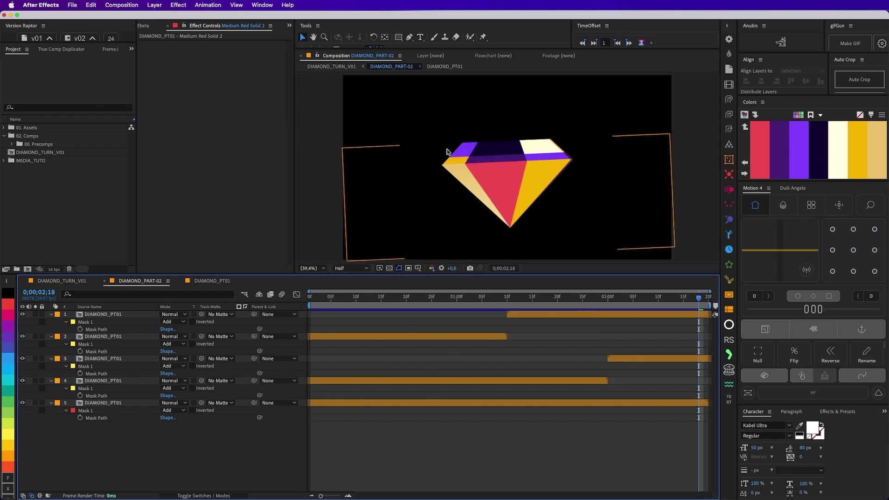
# - Scrub DIAMOND_PART-02 to 0;00;01;24, then scrub and preview the turn in DIAMOND_TURN_V01
pyautogui.moveTo(699, 297); pyautogui.dragTo(578, 301)
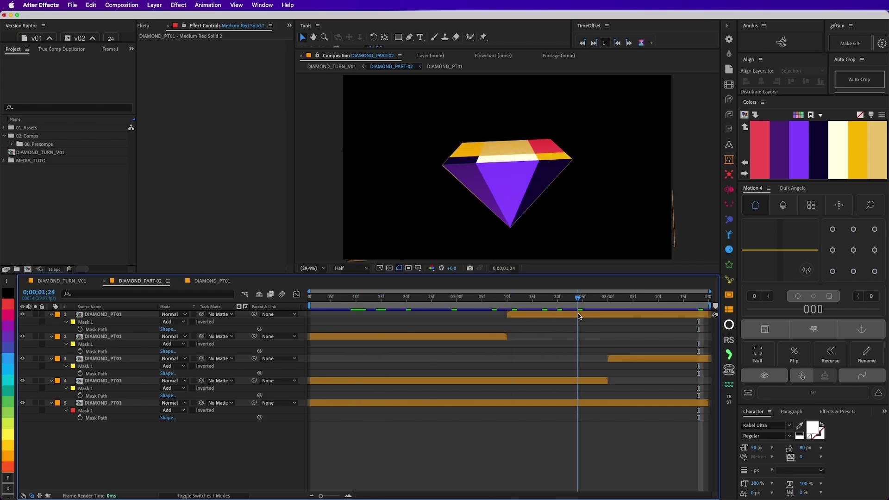
pyautogui.click(62, 281)
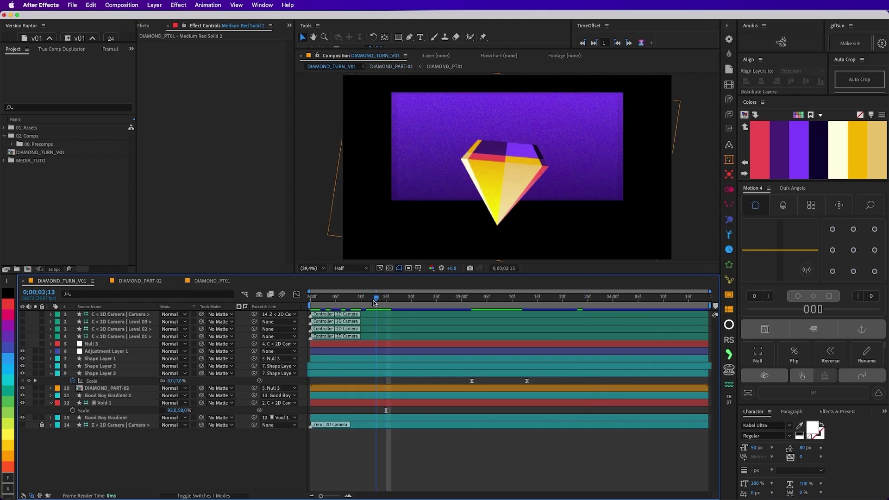
pyautogui.moveTo(385, 298); pyautogui.dragTo(529, 315)
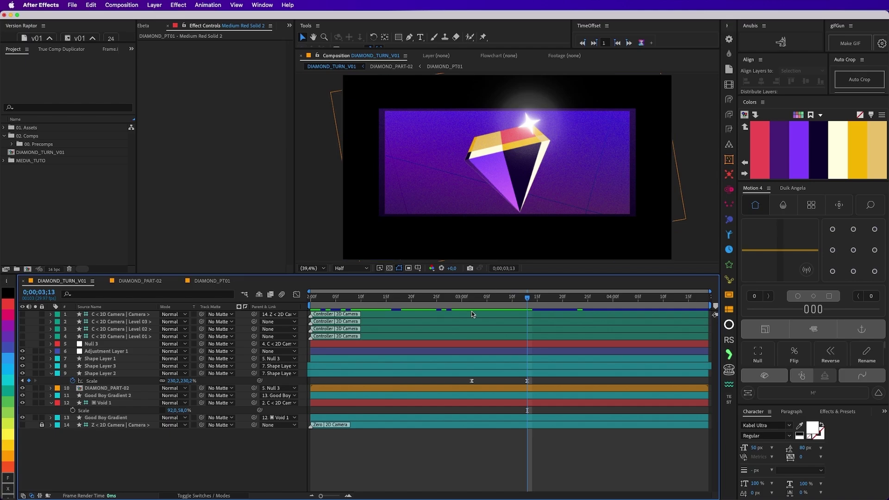
pyautogui.moveTo(529, 306); pyautogui.dragTo(573, 327)
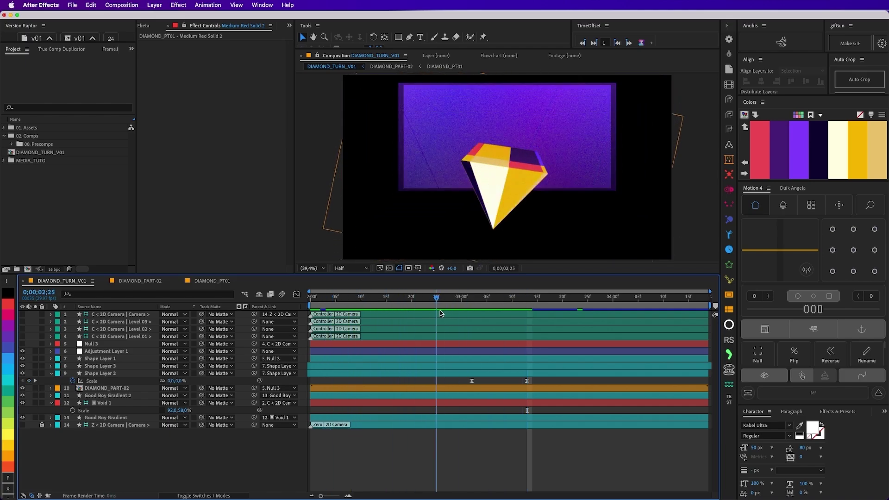
pyautogui.press('space')
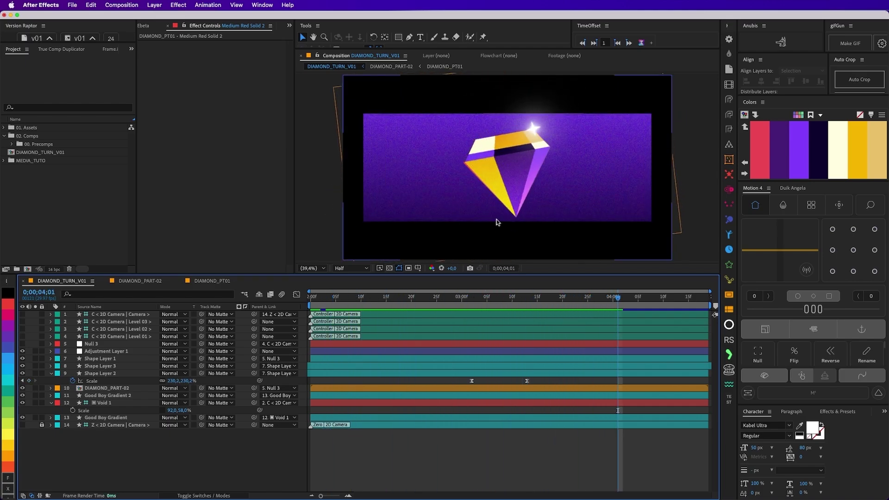
pyautogui.press('space')
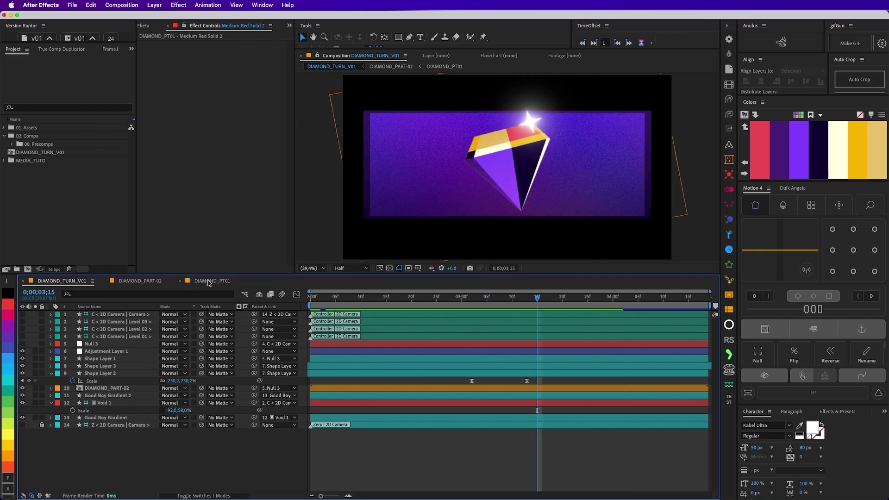
# - Glance at DIAMOND_PT01 and DIAMOND_PART-02, ending back on DIAMOND_TURN_V01
pyautogui.click(209, 281)
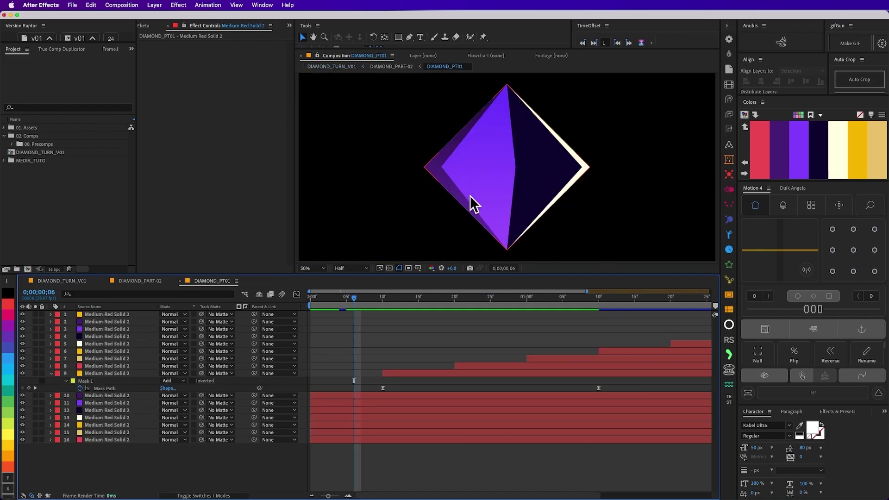
pyautogui.click(139, 280)
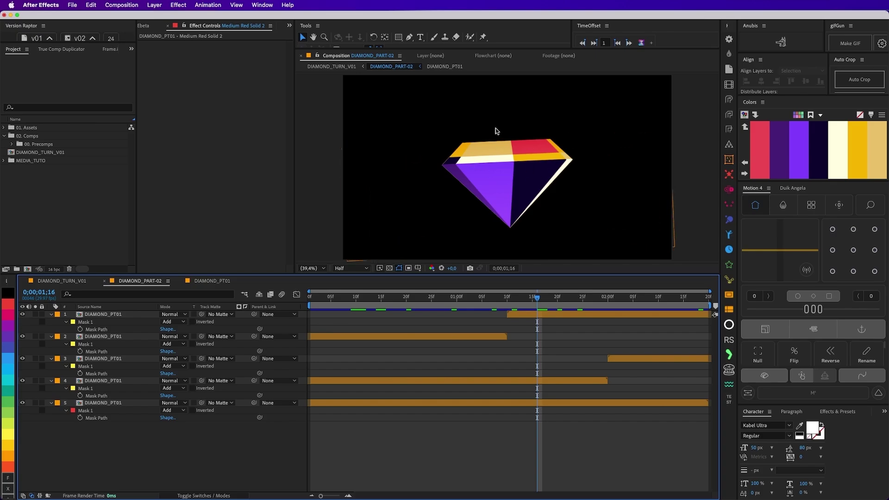
pyautogui.click(71, 281)
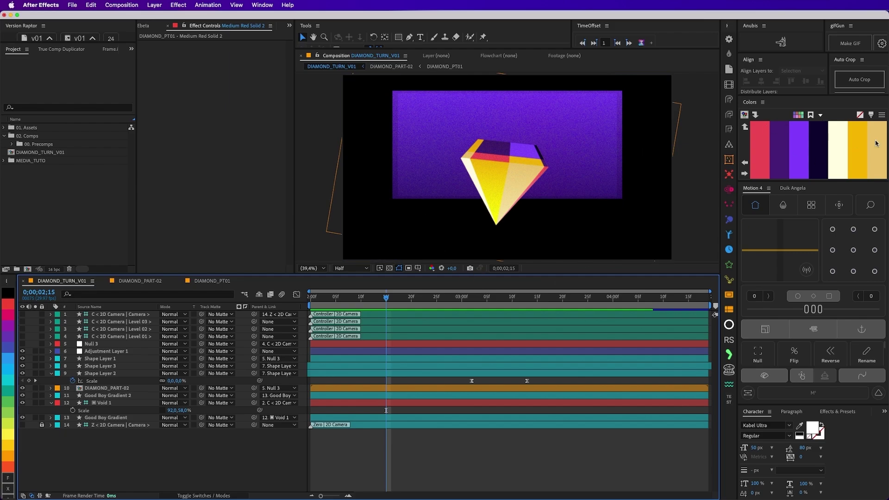
# - Create a 1920x1080 composition named 'TESTE DE COR' and enlarge its viewer
pyautogui.click(27, 269)
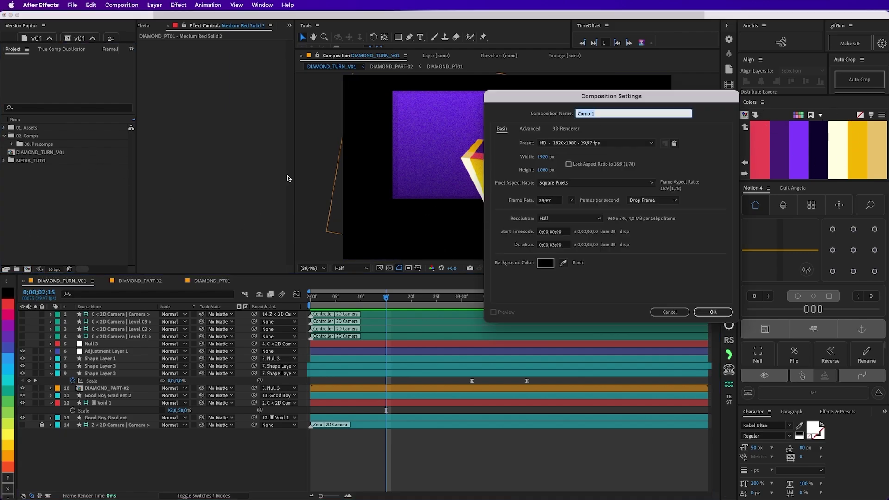
pyautogui.press('BackSpace')
pyautogui.write('C')
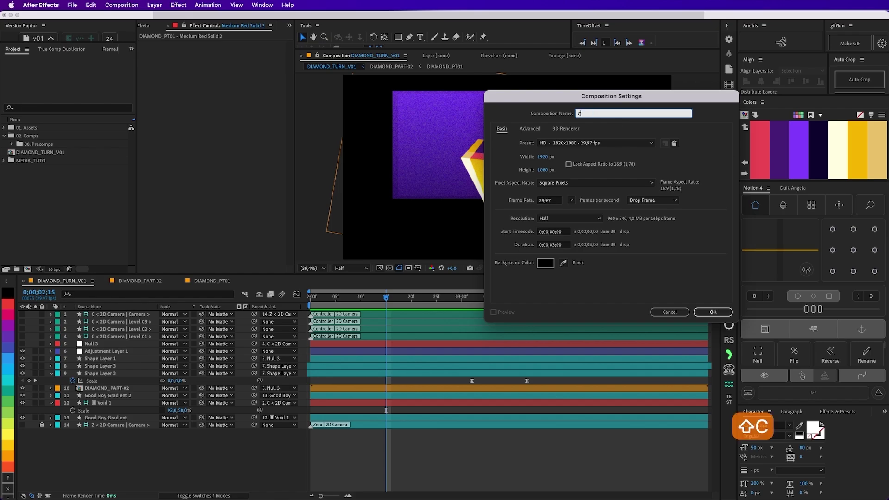
pyautogui.write('TESTE DE C')
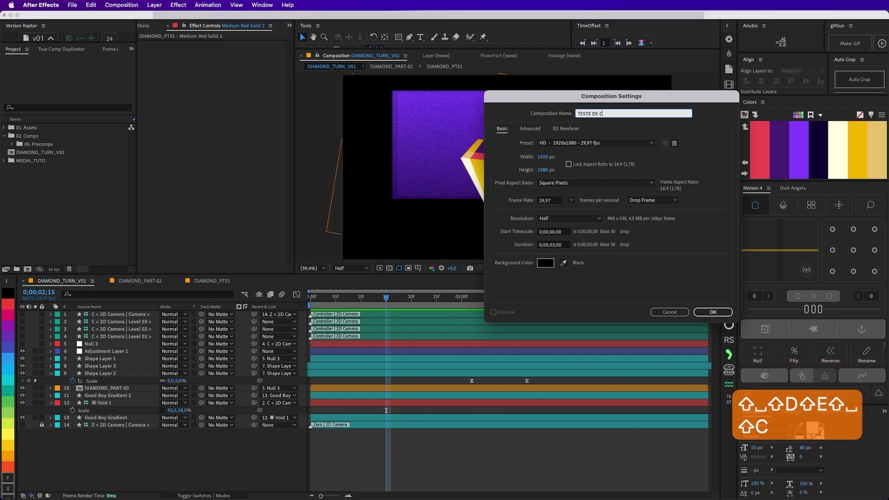
pyautogui.write('OR')
pyautogui.press('Return')
pyautogui.moveTo(441, 273); pyautogui.dragTo(441, 318)
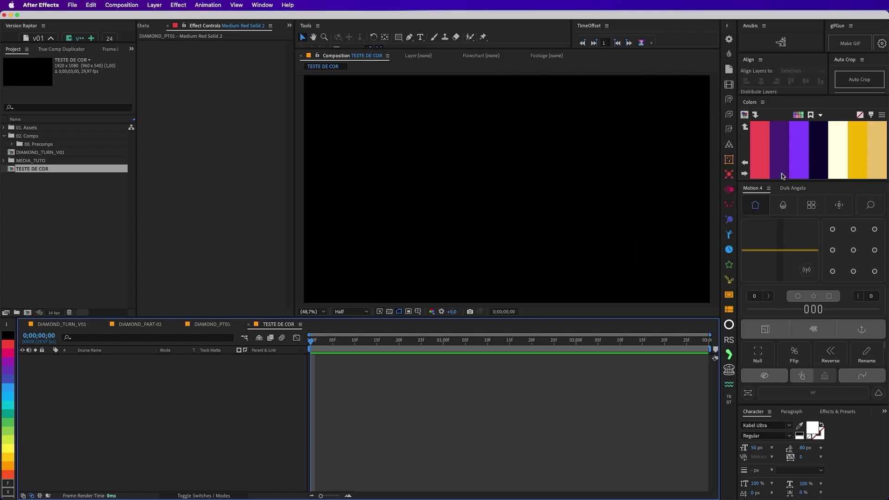
# - Fill TESTE DE COR with a red Good Boy Shape layer, zoom to 25%, and open Colors settings
pyautogui.click(760, 145)
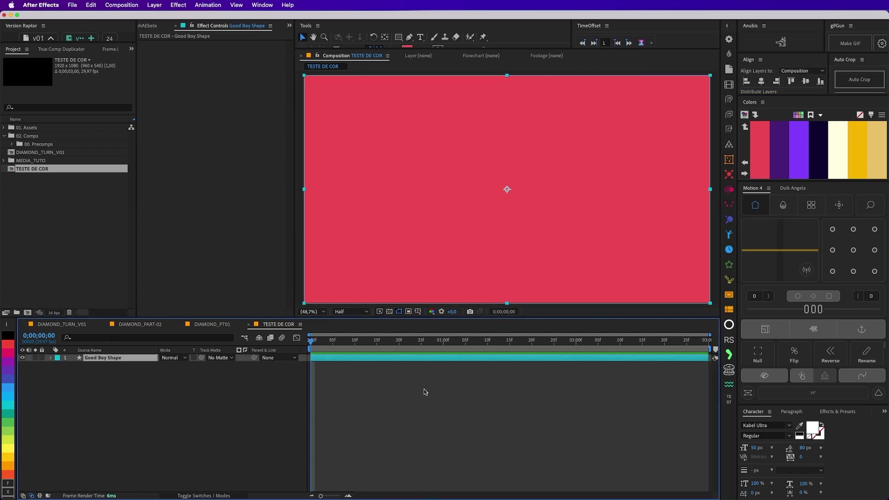
pyautogui.click(93, 358)
pyautogui.press(',')
pyautogui.press(',')
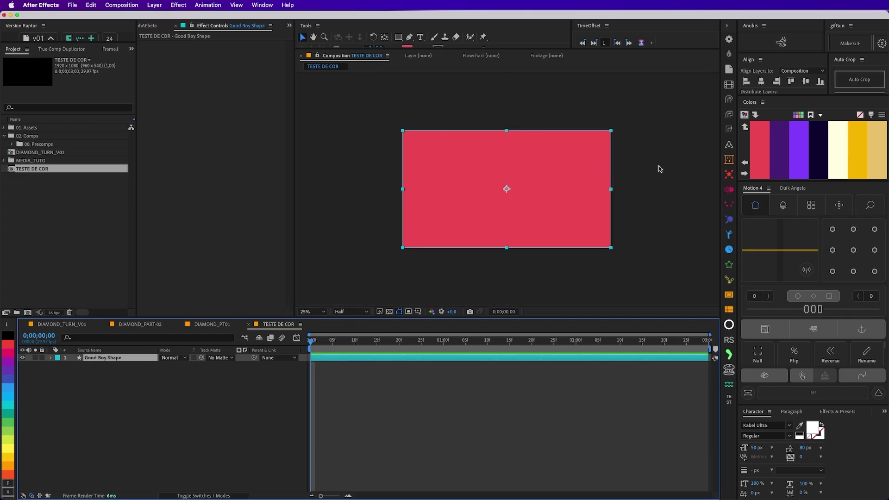
pyautogui.click(882, 115)
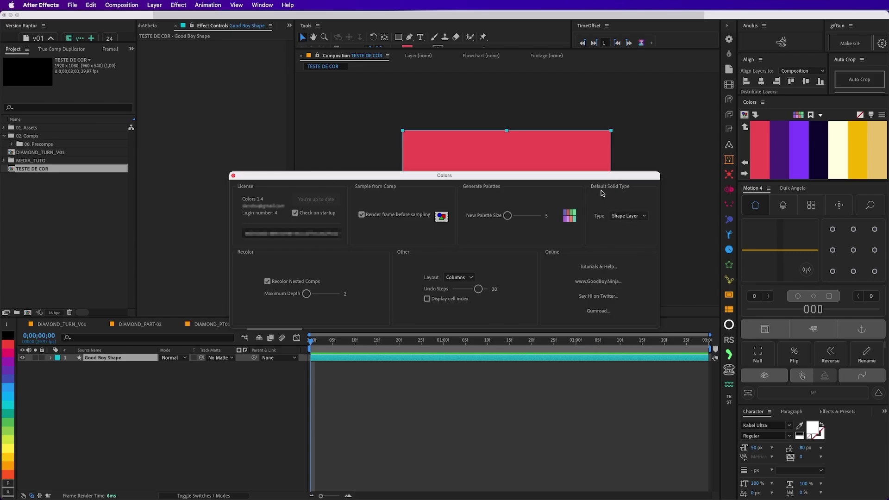
# - Keep the Colors default Type as Shape Layer, set Maximum Depth to 5, and close settings
pyautogui.click(626, 216)
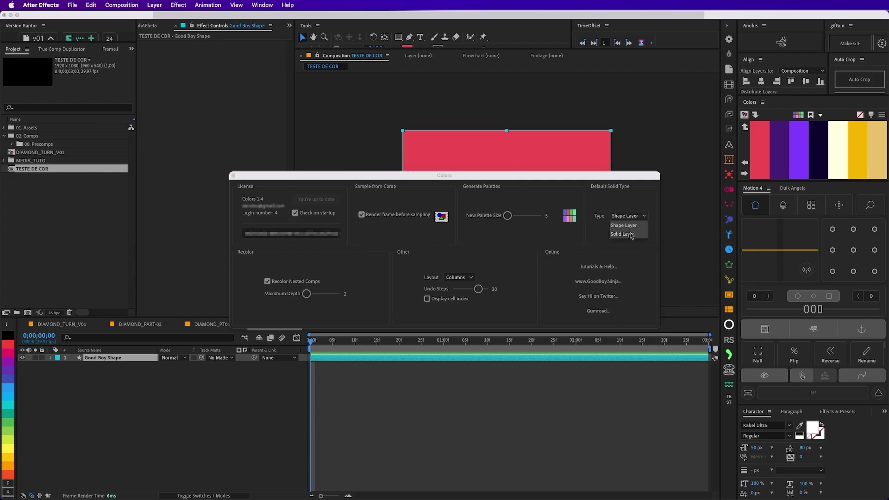
pyautogui.click(620, 227)
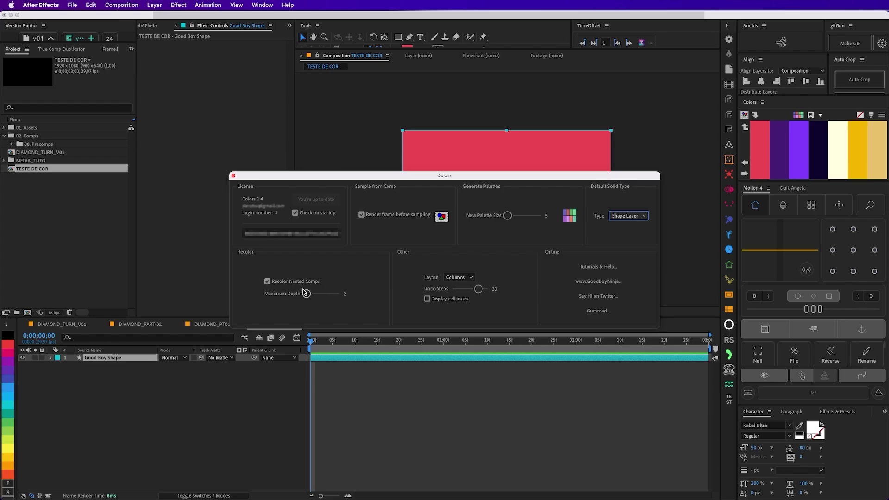
pyautogui.moveTo(306, 294); pyautogui.dragTo(308, 294)
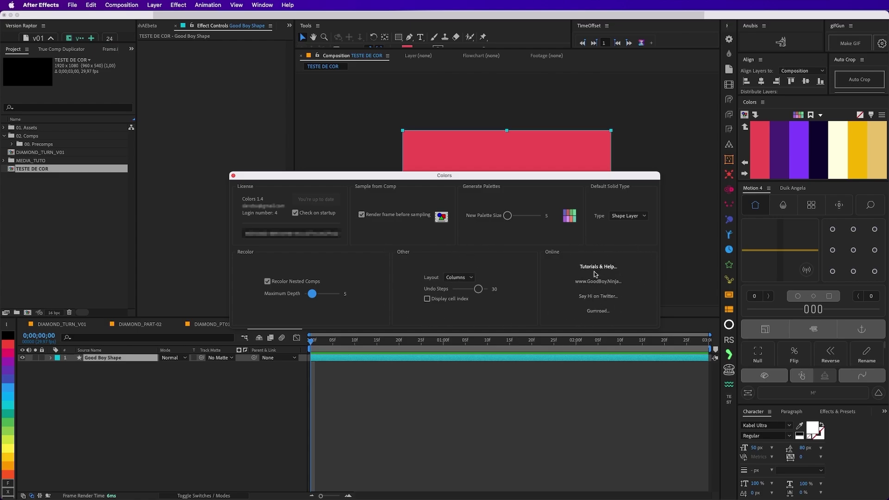
pyautogui.click(232, 176)
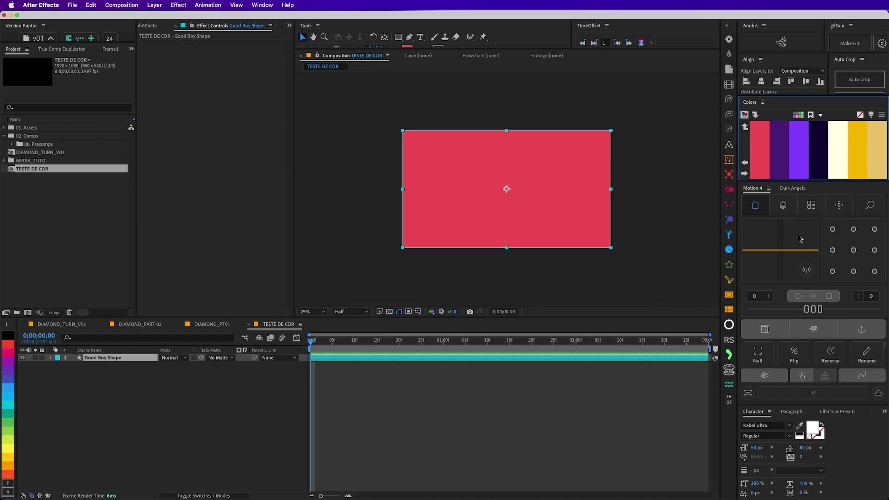
# - Toggle selection of the red Good Boy Shape layer, leaving it deselected
pyautogui.click(157, 391)
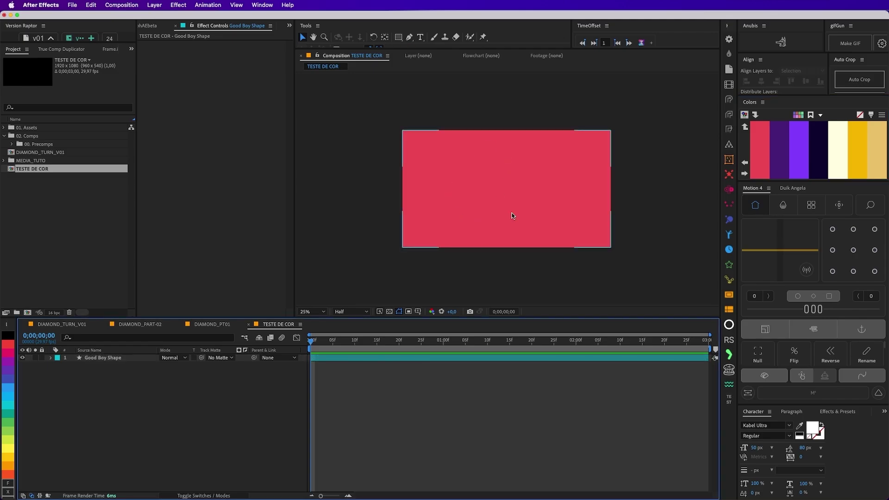
pyautogui.click(512, 216)
pyautogui.click(590, 394)
pyautogui.click(589, 357)
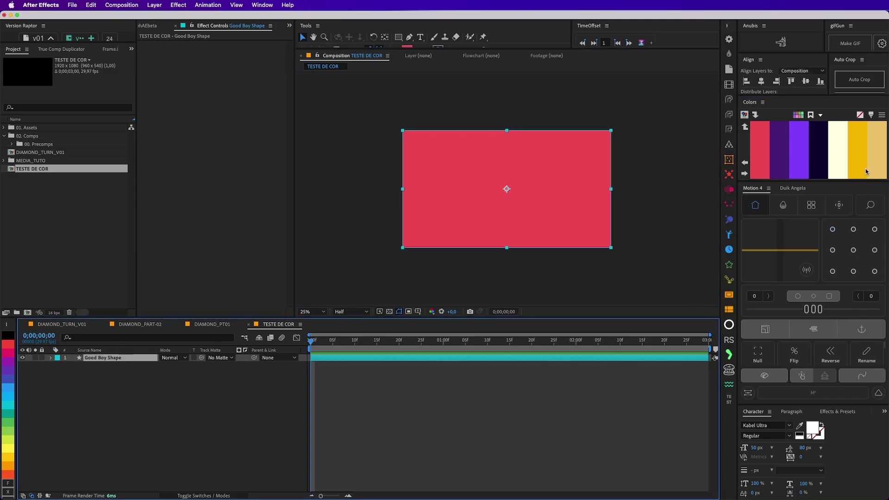
pyautogui.click(589, 394)
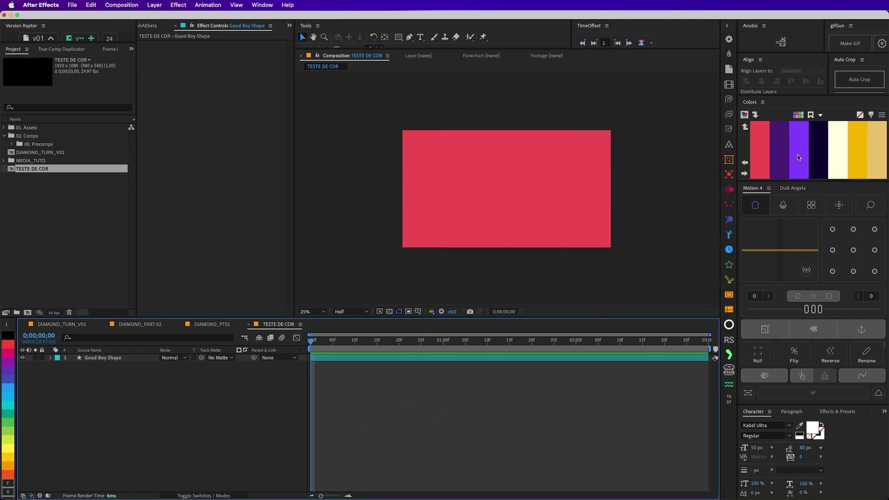
# - Add a purple rectangle, move it and recolour it cream, then select both rectangles
pyautogui.click(798, 155)
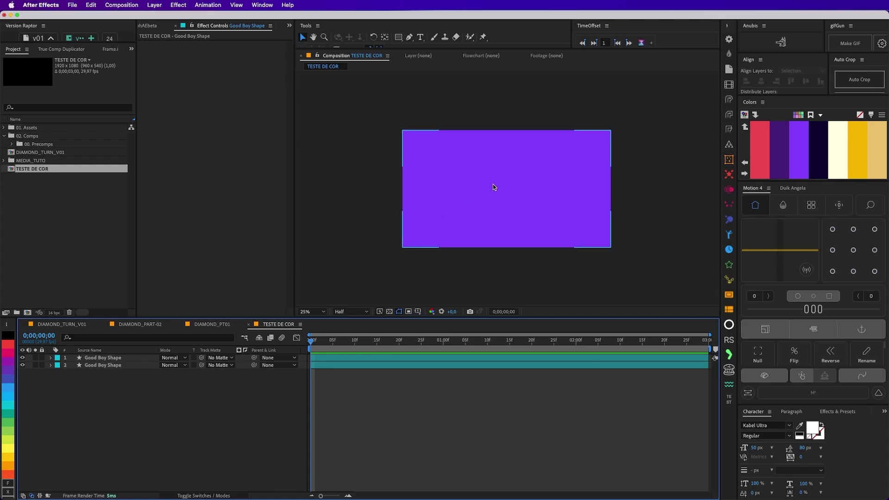
pyautogui.moveTo(493, 184)
pyautogui.mouseDown()
pyautogui.moveTo(496, 208)
pyautogui.moveTo(520, 171)
pyautogui.mouseUp()
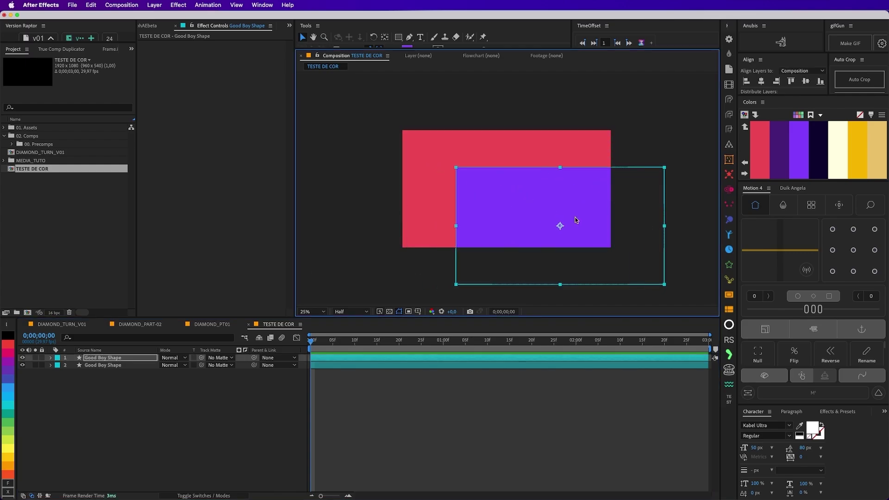
pyautogui.click(828, 143)
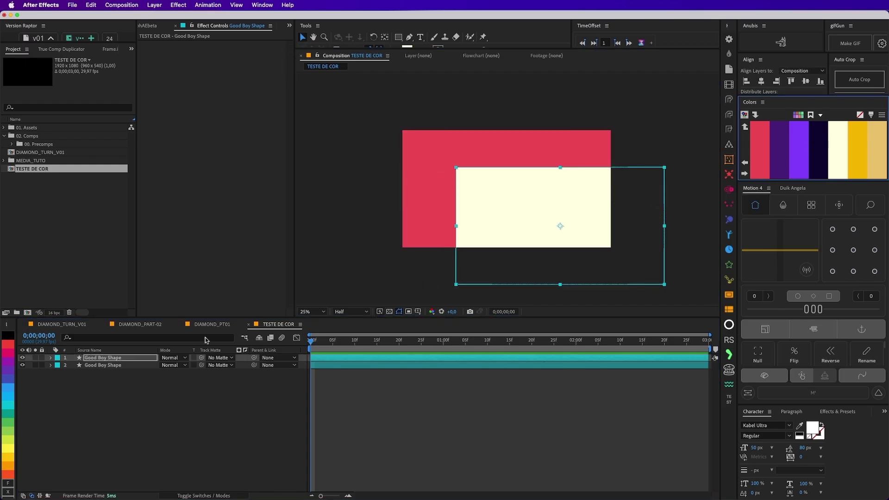
pyautogui.moveTo(528, 200); pyautogui.dragTo(532, 191)
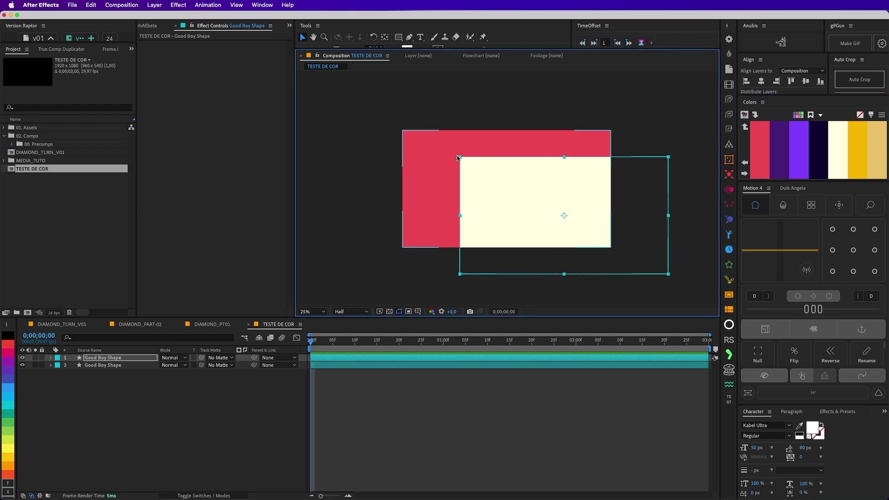
pyautogui.moveTo(537, 257); pyautogui.dragTo(493, 189)
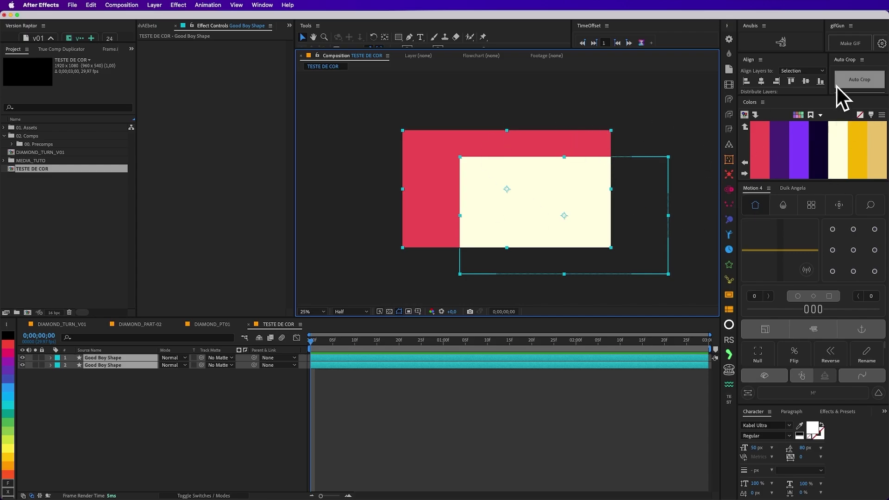
pyautogui.moveTo(611, 102); pyautogui.dragTo(503, 189)
# - Delete both rectangles and add a 250 px circle with dark purple fill and thick cream outline
pyautogui.press('Delete')
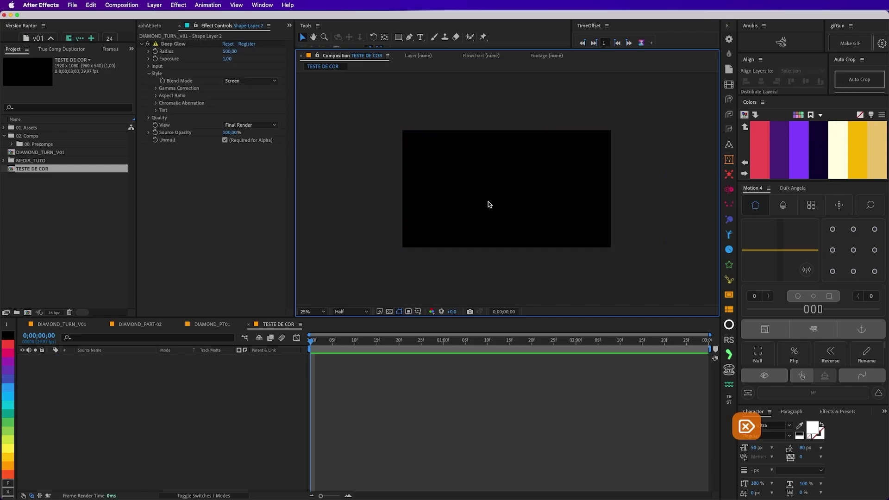
pyautogui.click(726, 325)
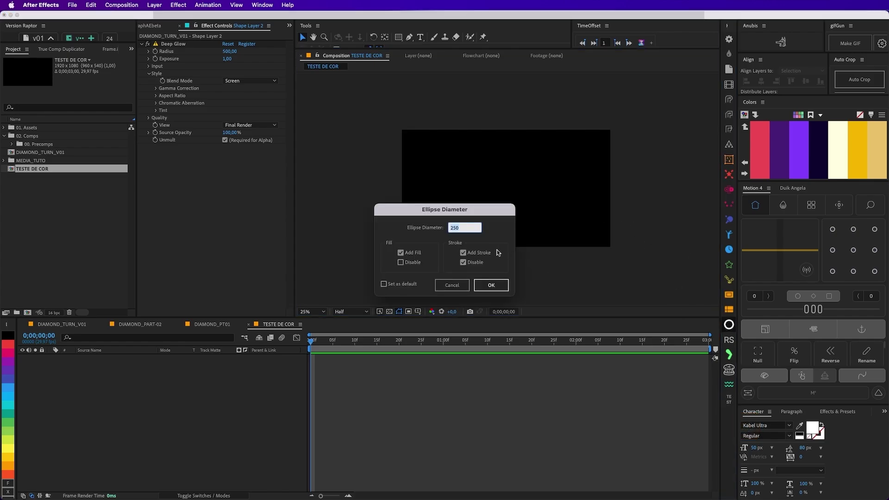
pyautogui.click(491, 284)
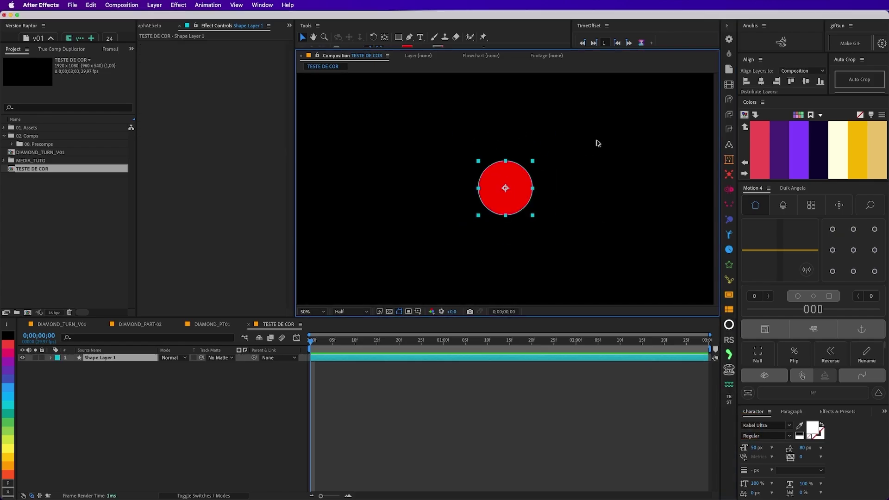
pyautogui.click(771, 160)
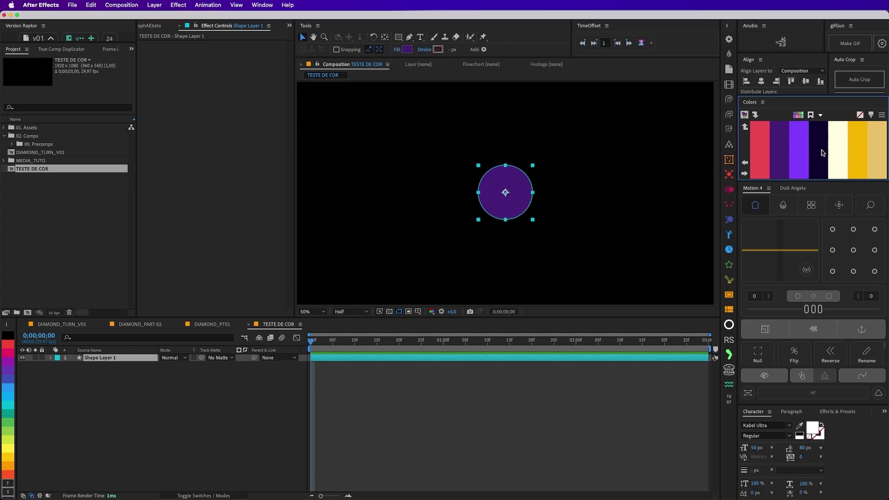
pyautogui.click(833, 157)
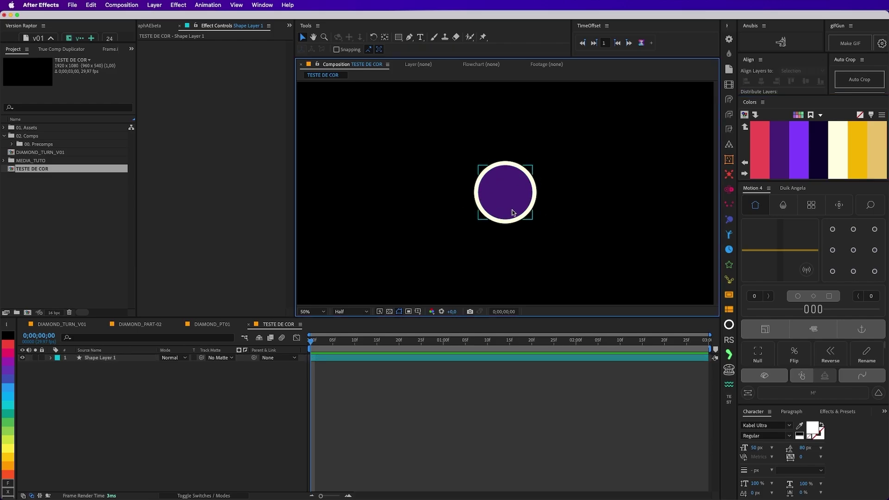
pyautogui.moveTo(533, 192); pyautogui.dragTo(513, 198)
pyautogui.press('super+z')
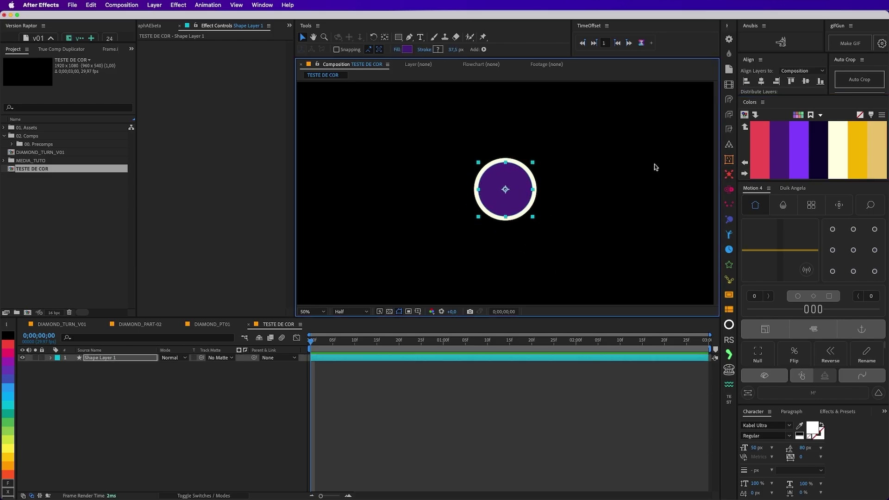
# - Change the circle's outline to red and its fill to gold, and move it right
pyautogui.click(758, 144)
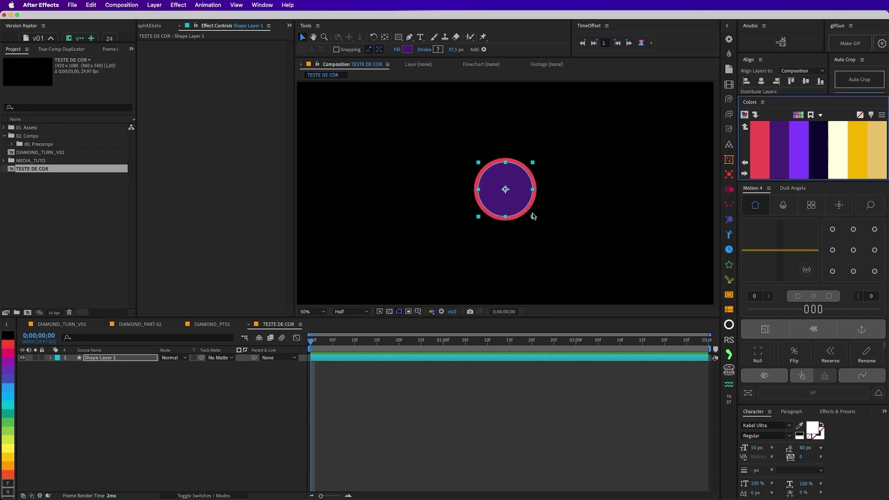
pyautogui.moveTo(500, 182); pyautogui.dragTo(465, 194)
pyautogui.click(831, 167)
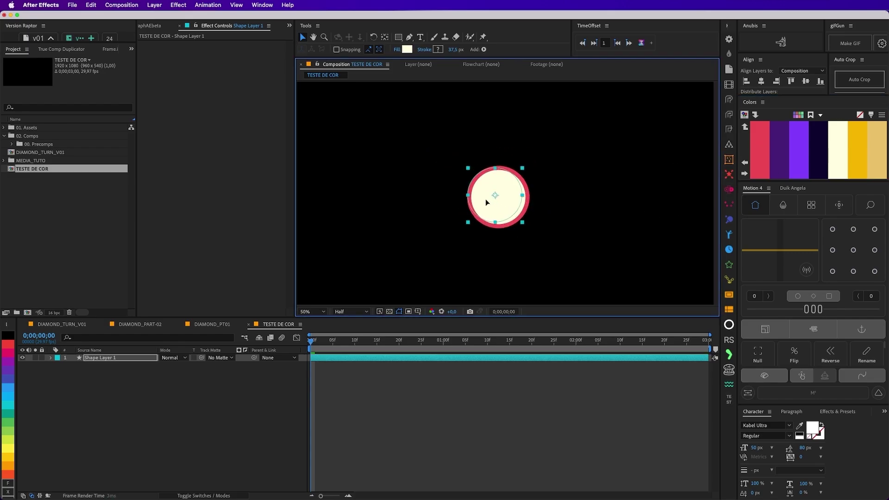
pyautogui.click(868, 147)
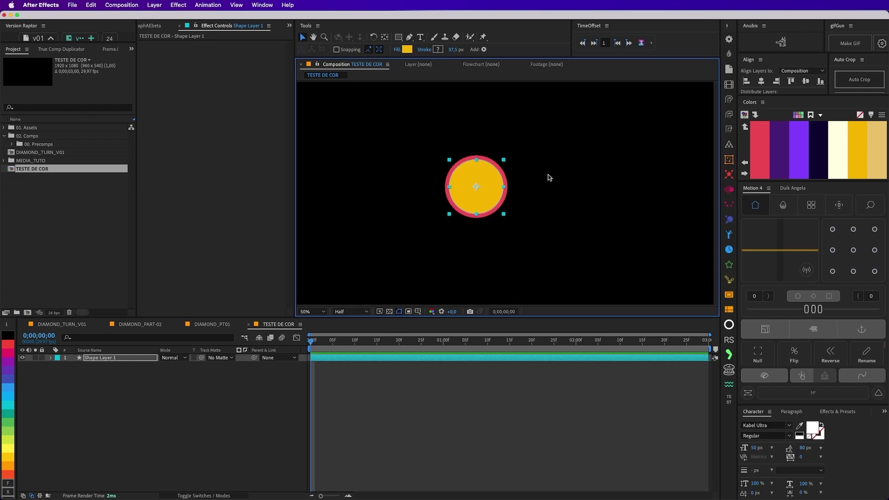
pyautogui.moveTo(500, 201); pyautogui.dragTo(526, 201)
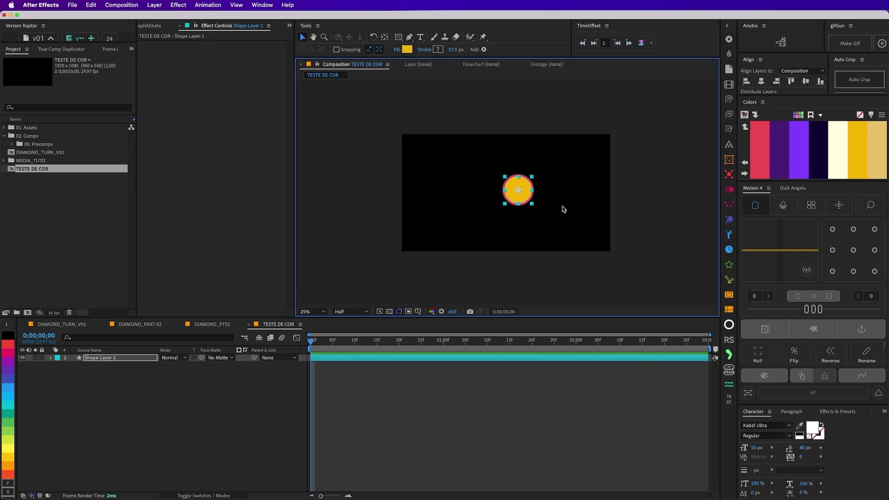
pyautogui.click(564, 206)
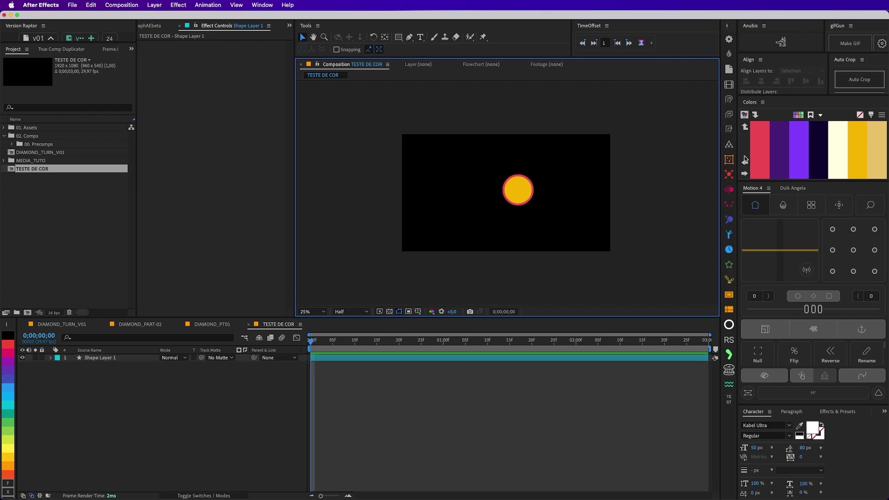
# - Generate palettes until red, grey, teal, orange and purple appears, then add a null with its red
pyautogui.click(805, 116)
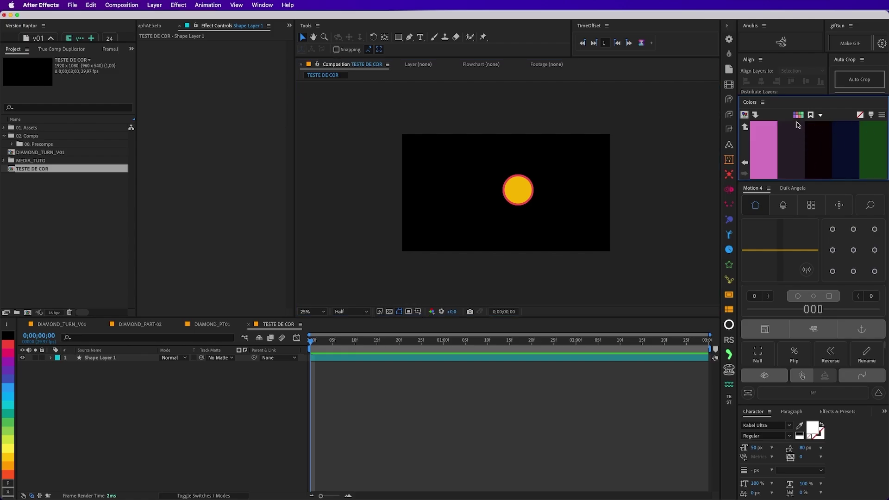
pyautogui.click(799, 116)
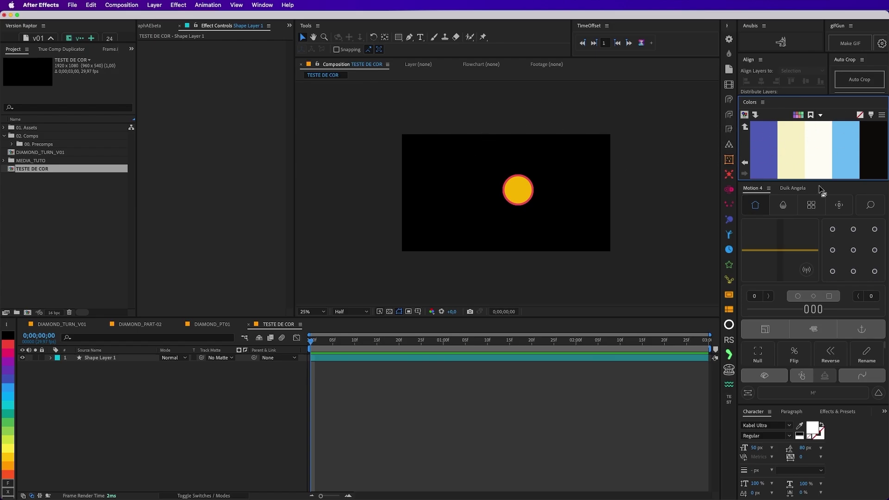
pyautogui.click(795, 117)
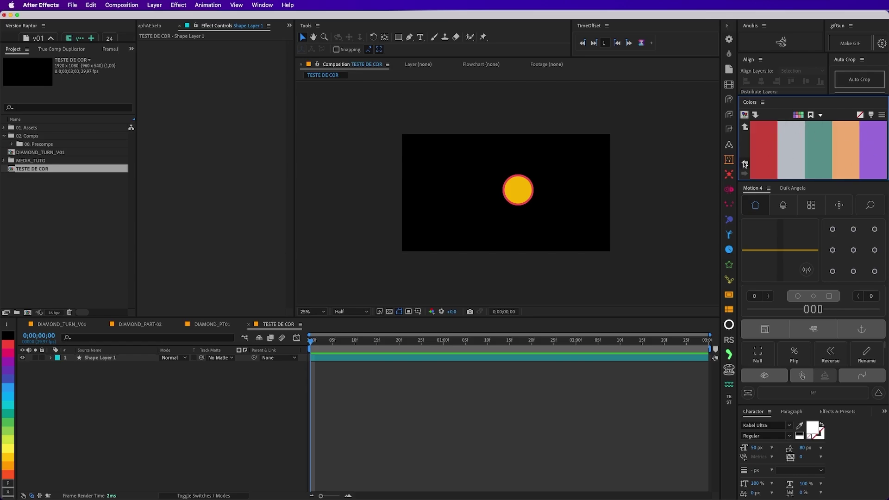
pyautogui.press('.')
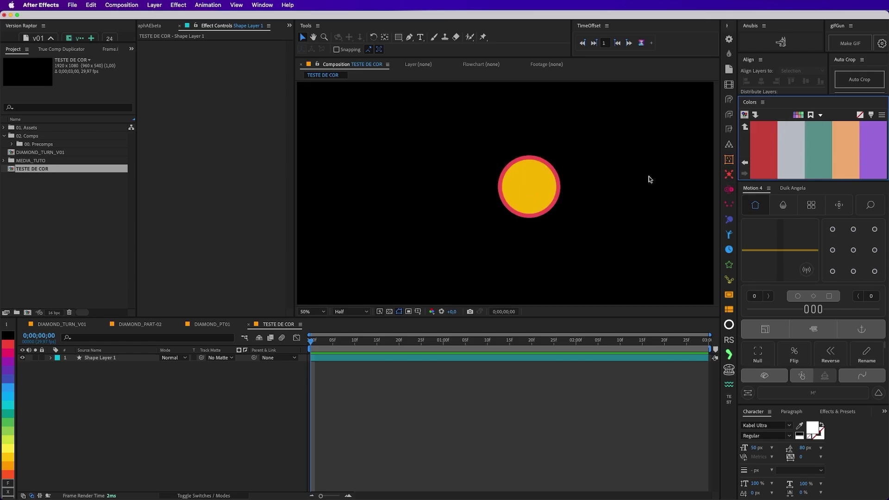
pyautogui.press(',')
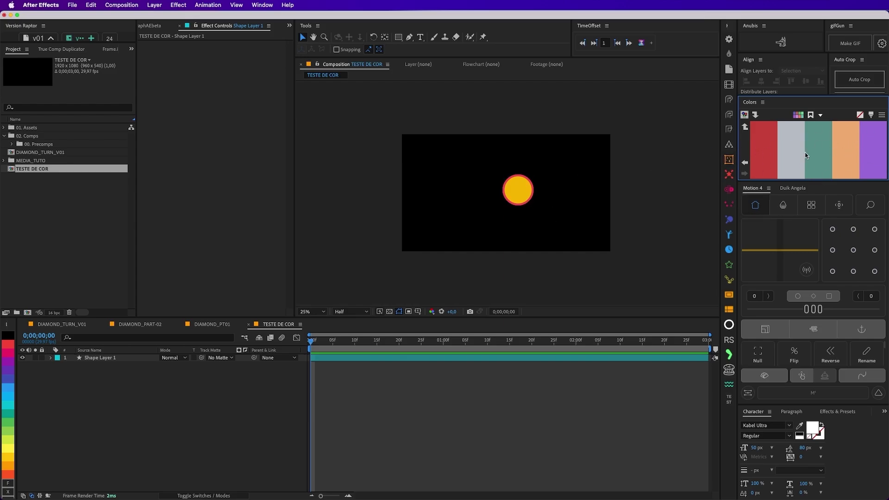
pyautogui.click(763, 150)
# - Recolour the first three palette swatches to cyan, blue and teal in the Color picker
pyautogui.moveTo(823, 235); pyautogui.dragTo(633, 217)
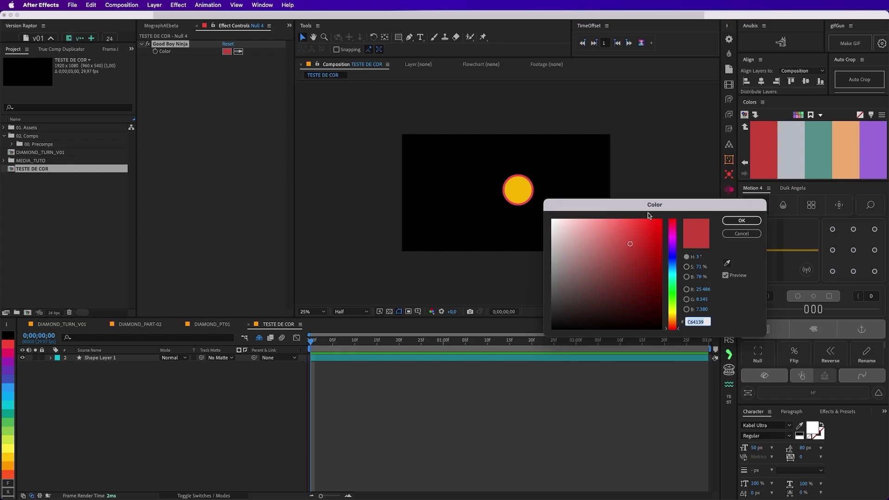
pyautogui.click(668, 279)
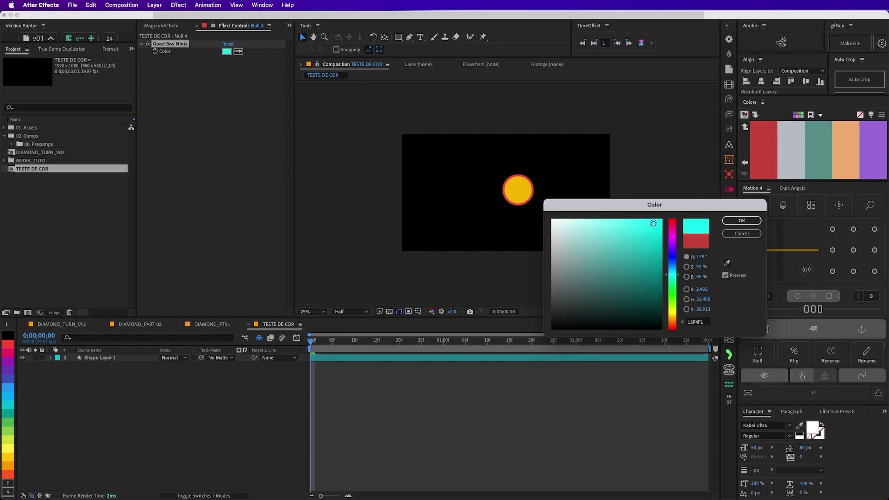
pyautogui.click(742, 221)
pyautogui.click(772, 165)
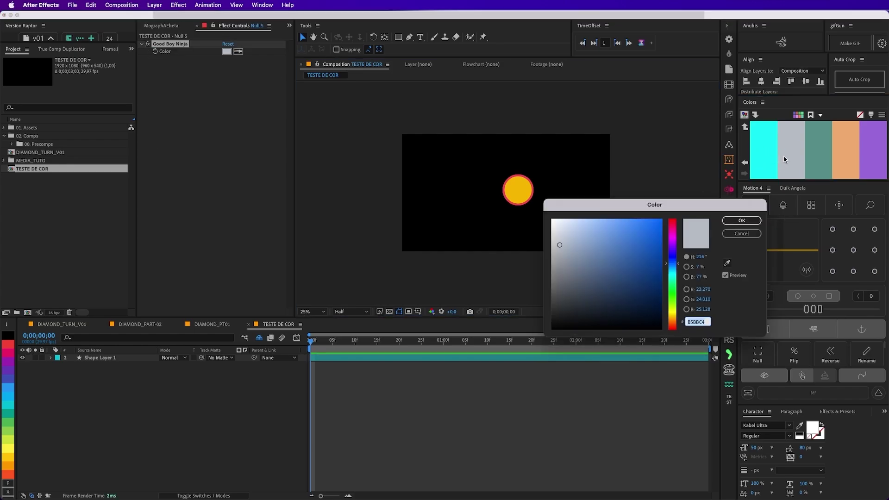
pyautogui.click(740, 224)
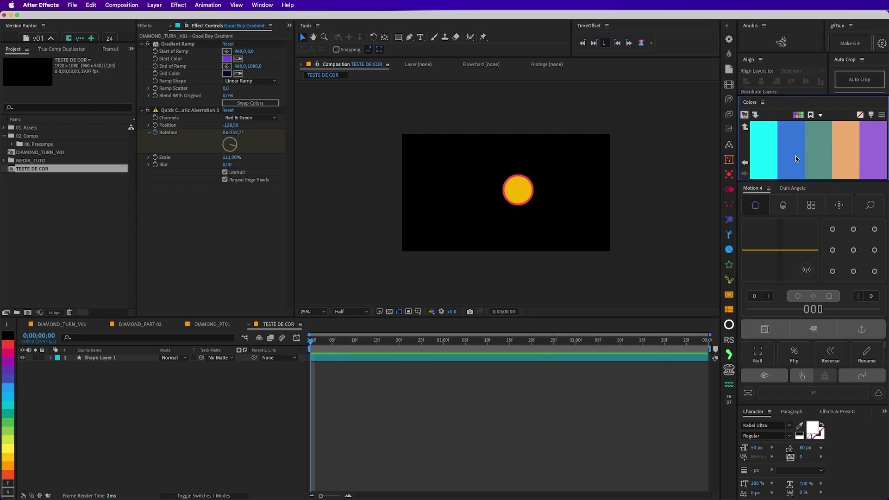
pyautogui.click(816, 145)
pyautogui.click(756, 223)
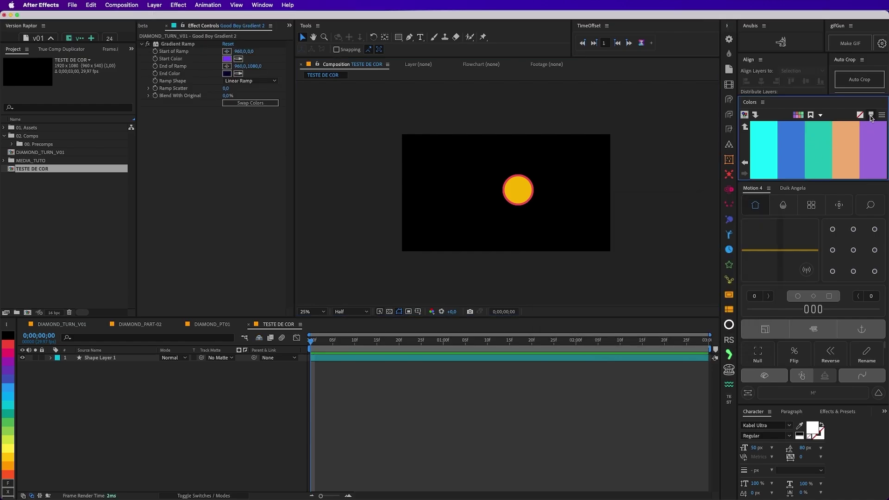
pyautogui.press('alt+super+8')
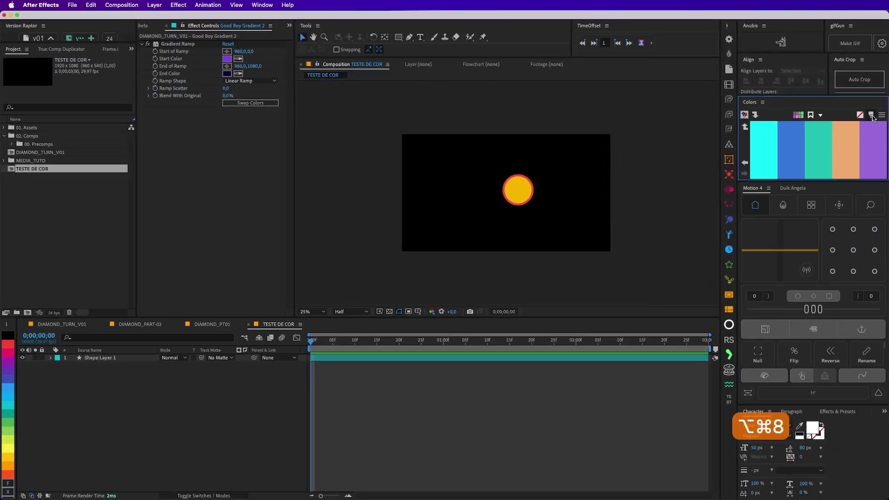
pyautogui.moveTo(351, 249); pyautogui.dragTo(571, 251)
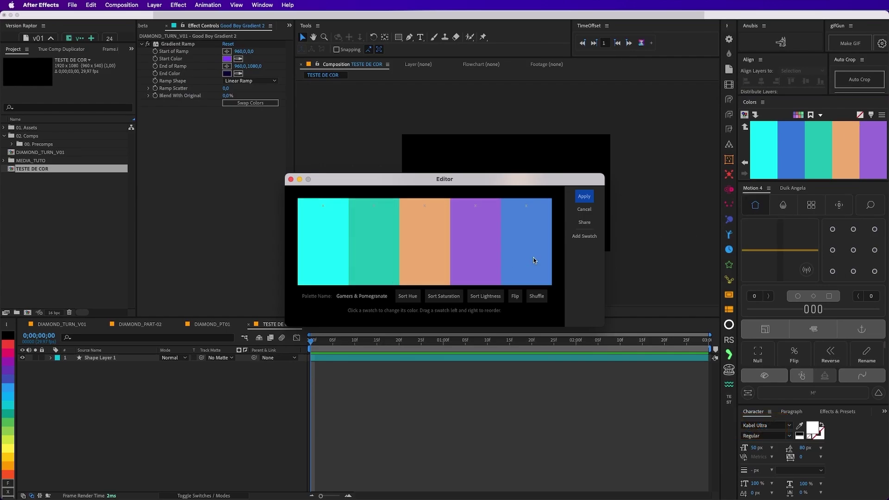
pyautogui.click(526, 207)
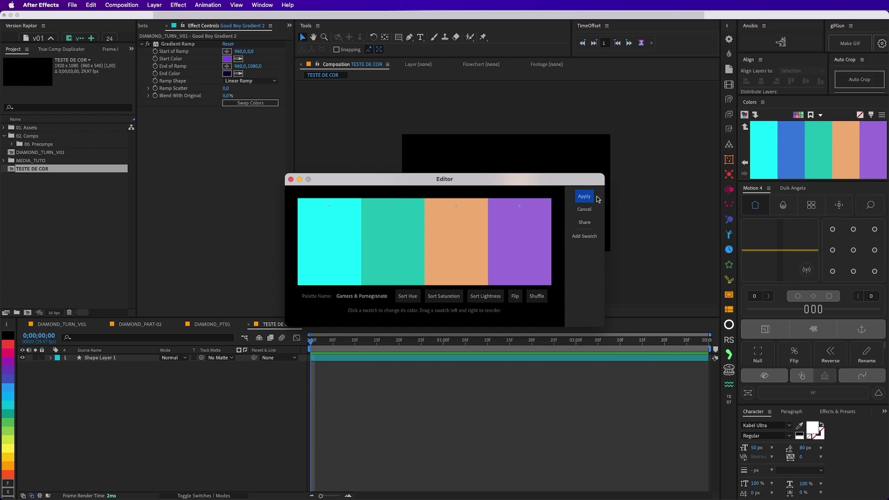
pyautogui.click(585, 236)
pyautogui.click(584, 237)
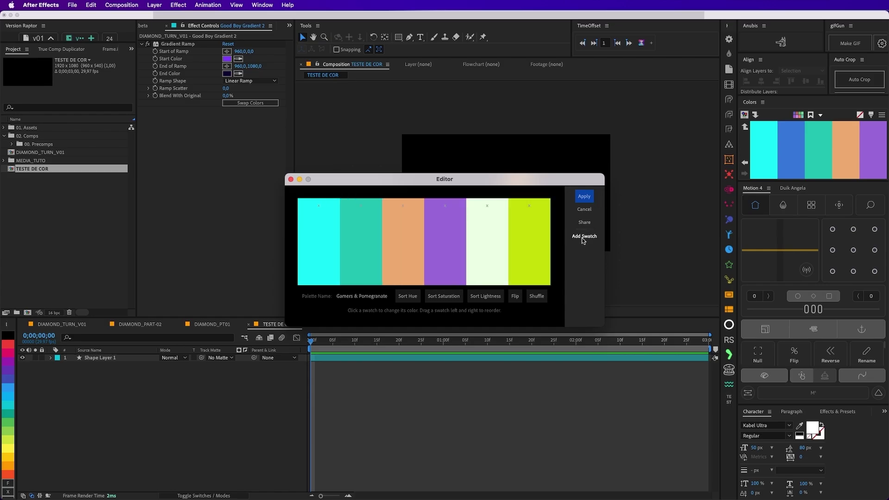
pyautogui.click(585, 236)
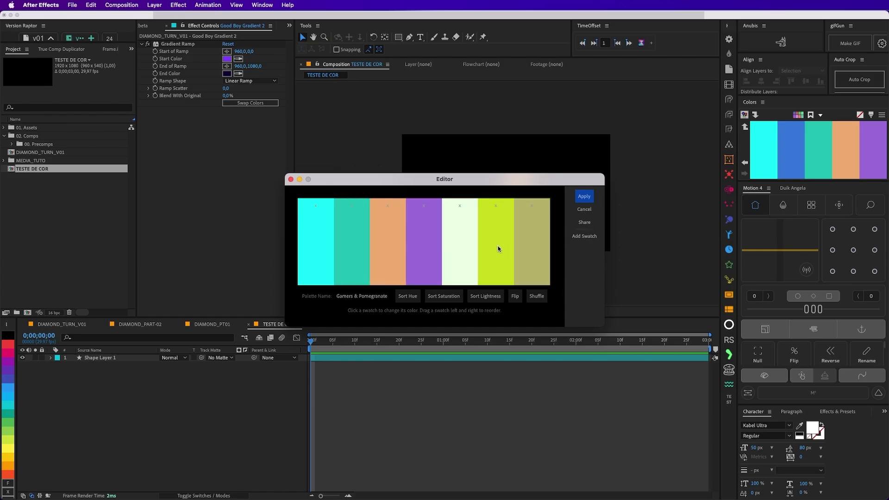
pyautogui.click(499, 245)
pyautogui.moveTo(662, 224); pyautogui.dragTo(629, 280)
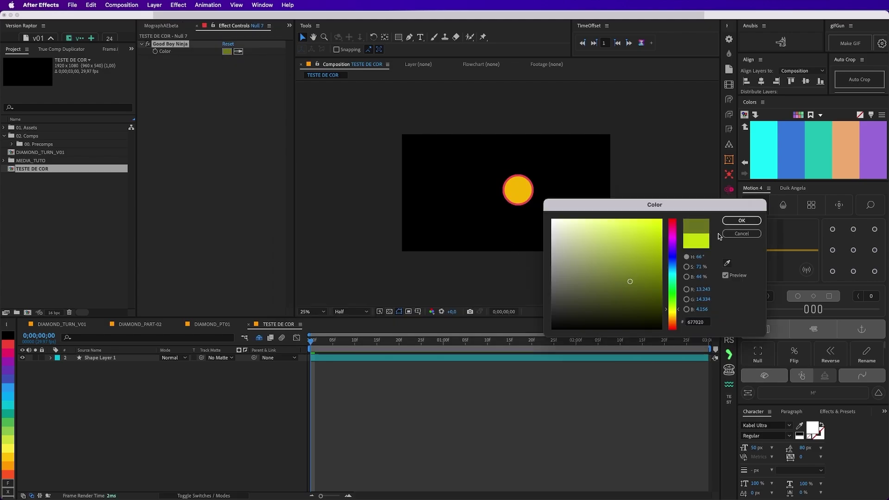
pyautogui.press('Return')
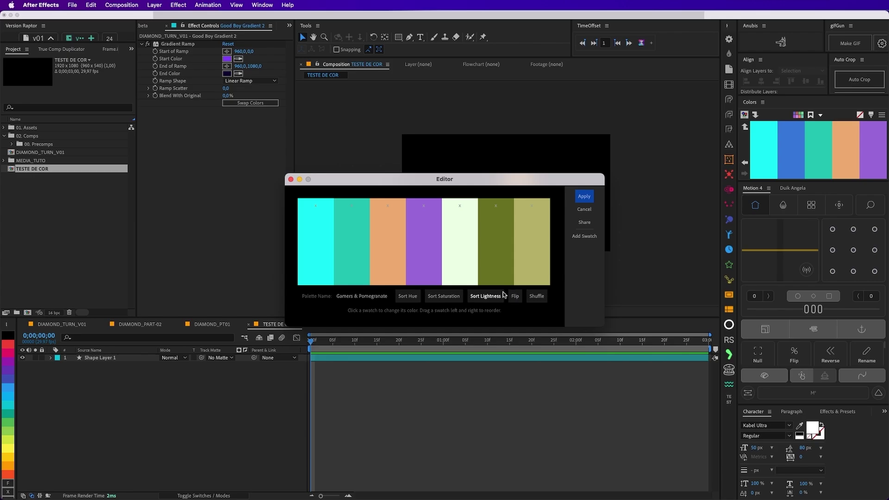
pyautogui.click(413, 299)
pyautogui.click(444, 297)
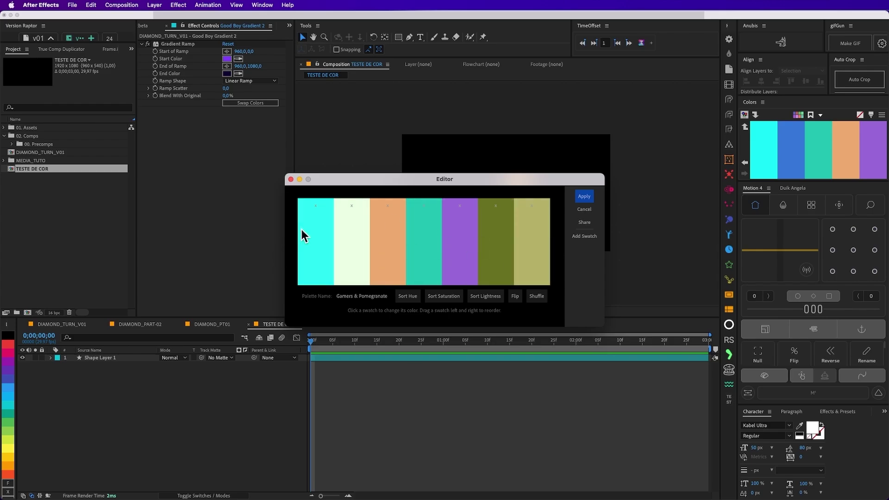
pyautogui.click(411, 296)
pyautogui.click(408, 297)
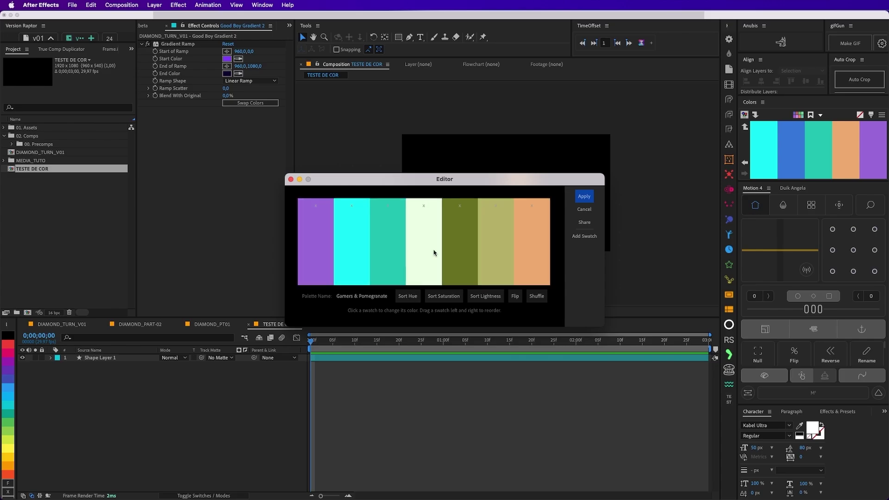
pyautogui.click(441, 296)
pyautogui.click(486, 296)
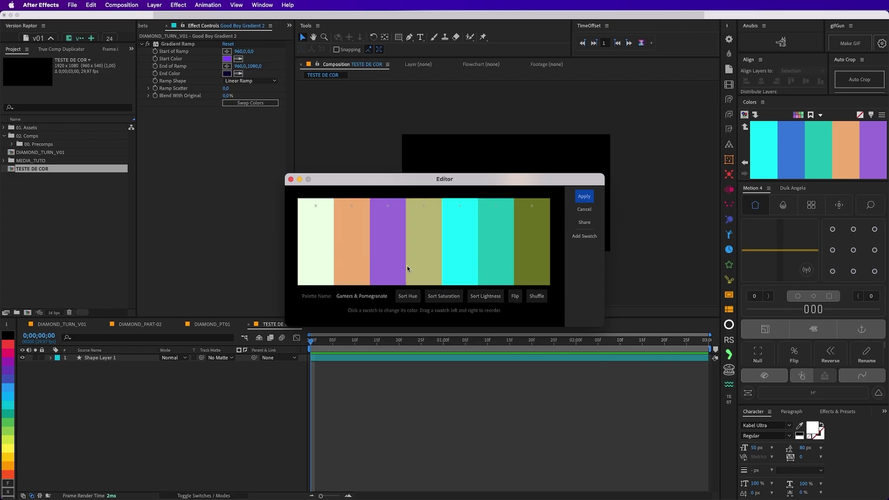
pyautogui.click(516, 297)
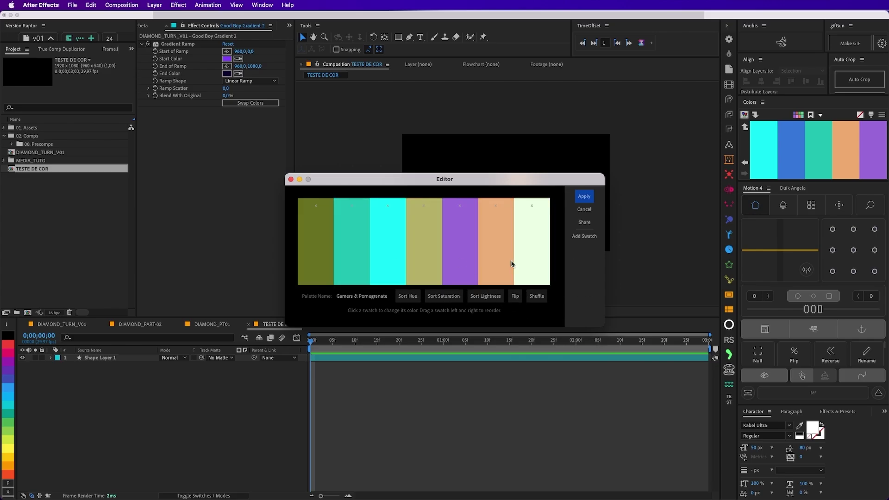
pyautogui.click(516, 296)
pyautogui.click(535, 297)
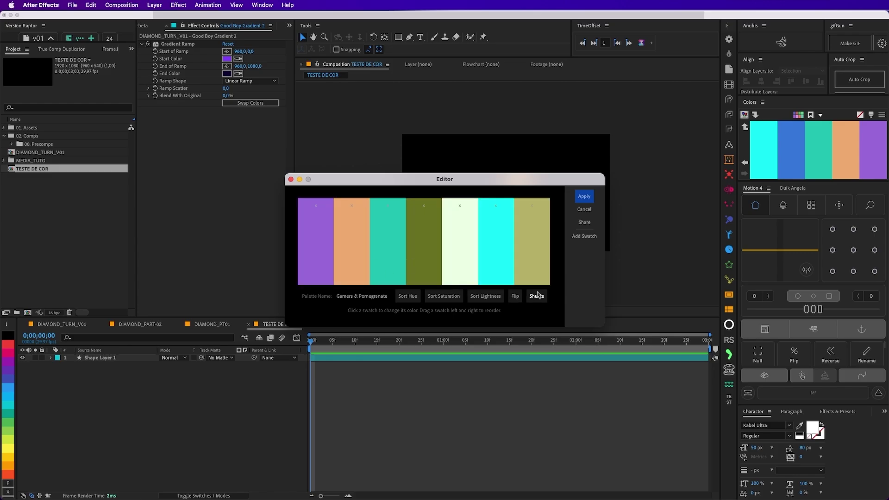
pyautogui.click(536, 297)
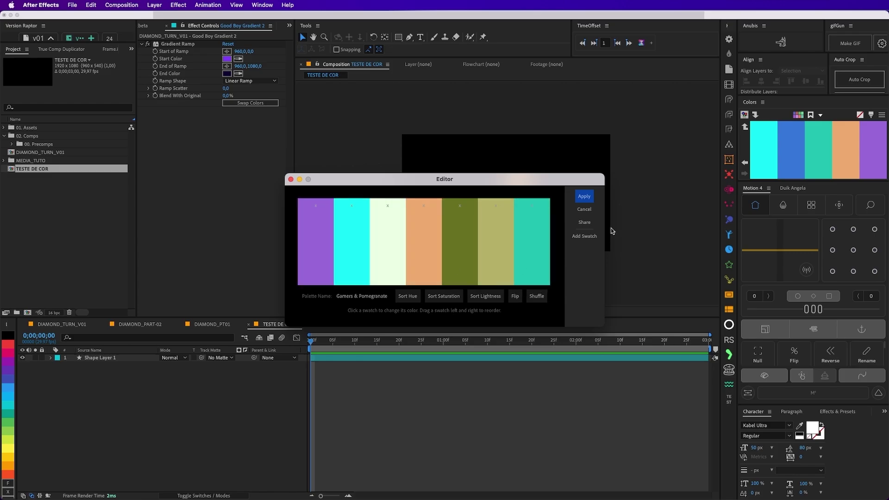
pyautogui.click(590, 212)
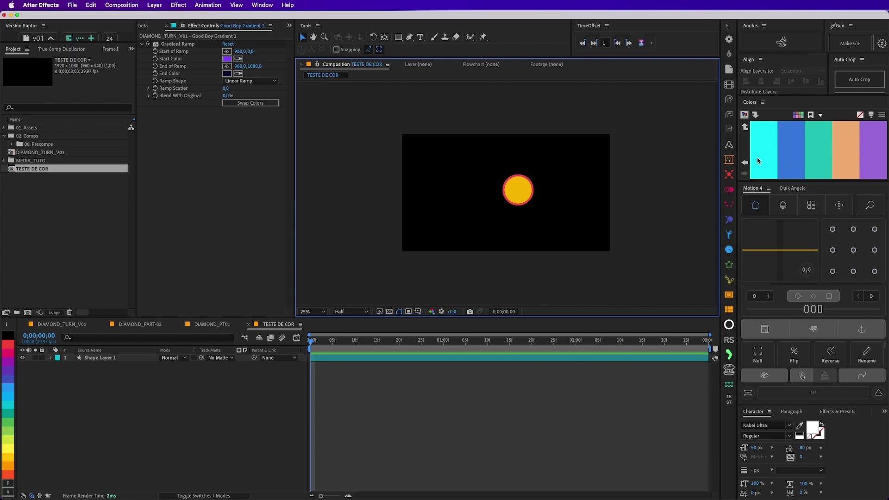
# - Cycle saved palettes to the red, purple, violet, navy, cream, yellow and tan set
pyautogui.click(745, 163)
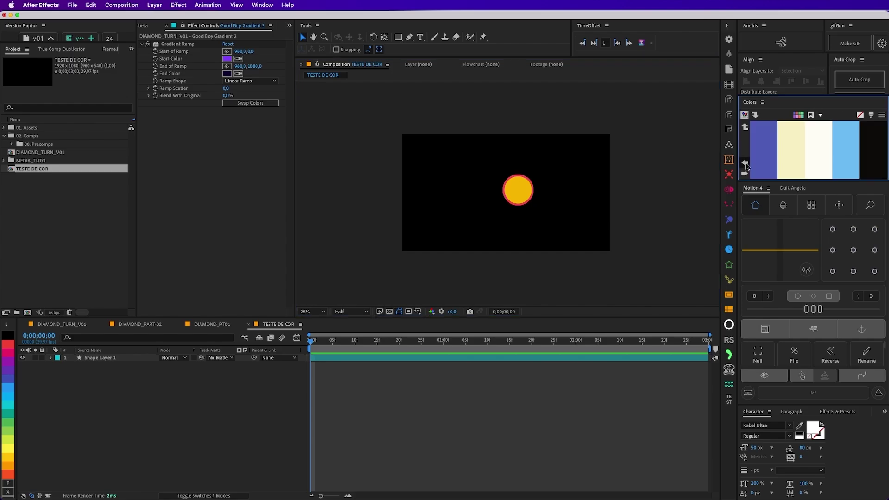
pyautogui.click(745, 163)
pyautogui.click(745, 163)
pyautogui.click(745, 163)
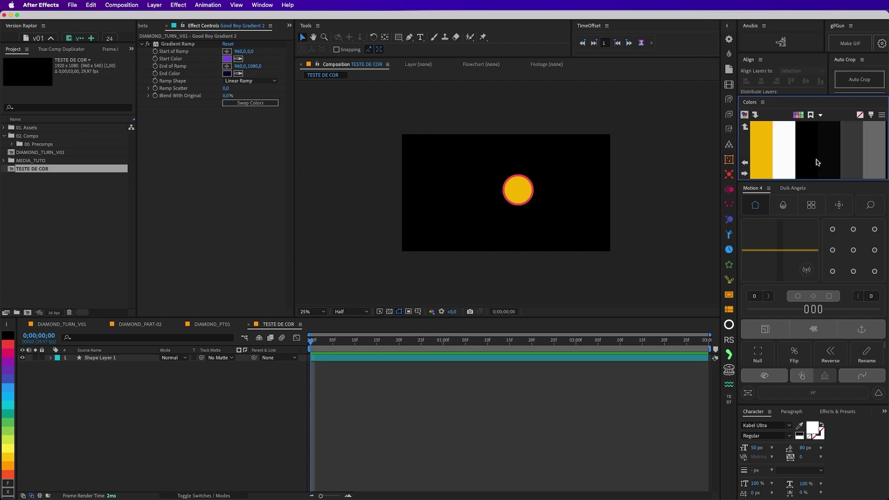
pyautogui.click(744, 173)
pyautogui.click(745, 173)
pyautogui.click(745, 174)
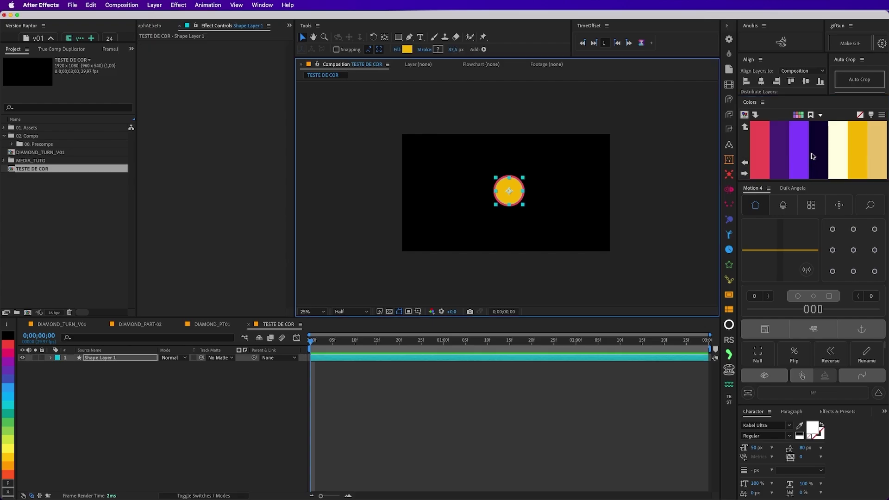
pyautogui.click(727, 163)
pyautogui.click(811, 115)
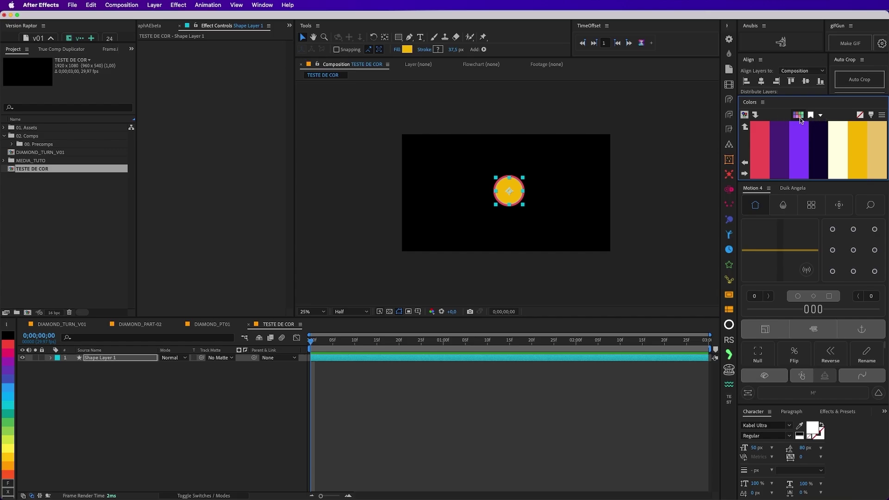
pyautogui.press('alt+super+8')
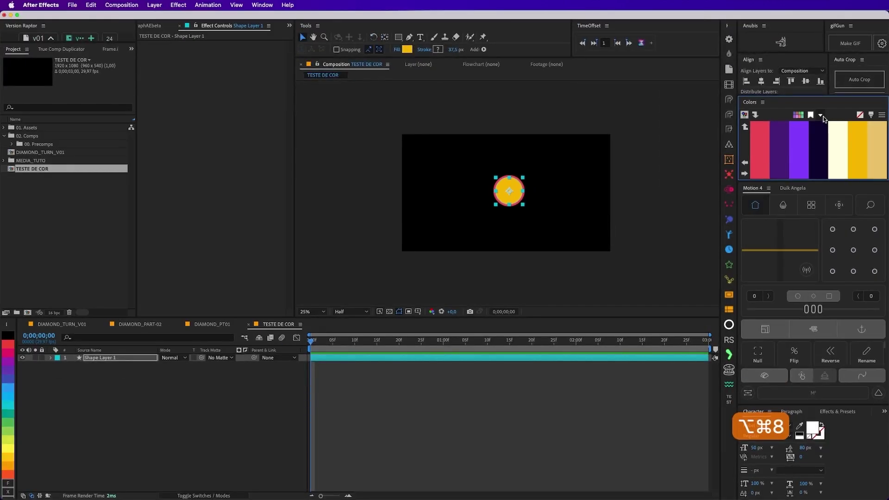
pyautogui.click(822, 117)
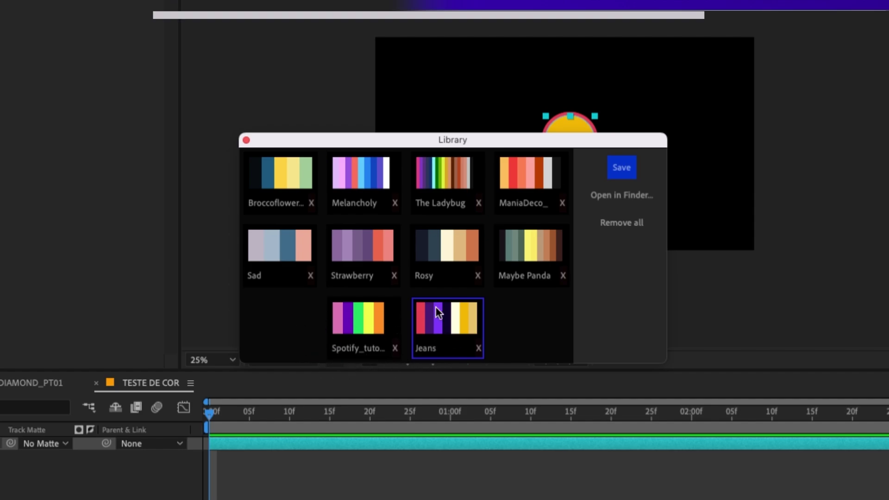
pyautogui.click(352, 345)
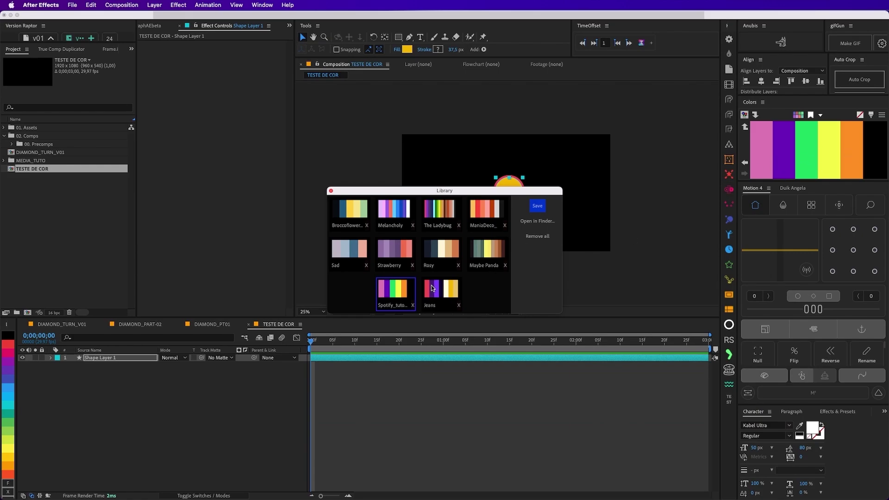
pyautogui.click(432, 288)
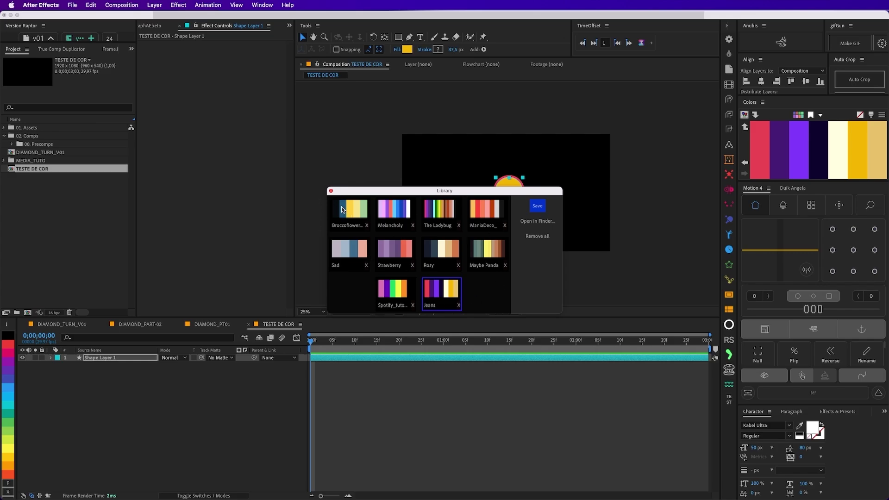
pyautogui.click(331, 190)
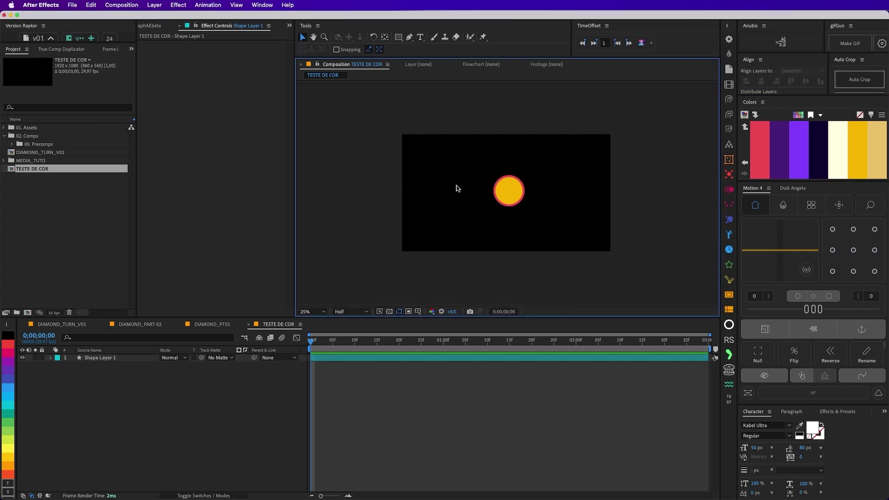
# - Delete the circle shape layer and create a gradient layer from the chosen palette swatches
pyautogui.click(558, 160)
pyautogui.click(517, 190)
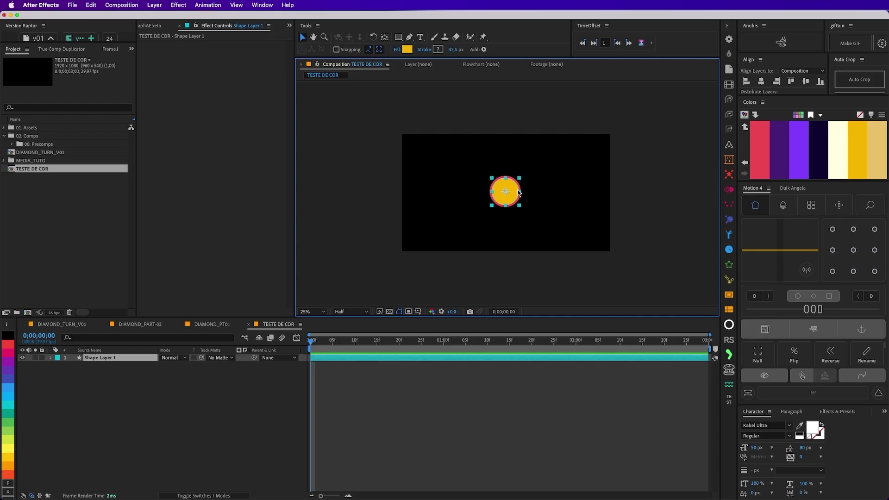
pyautogui.press('Delete')
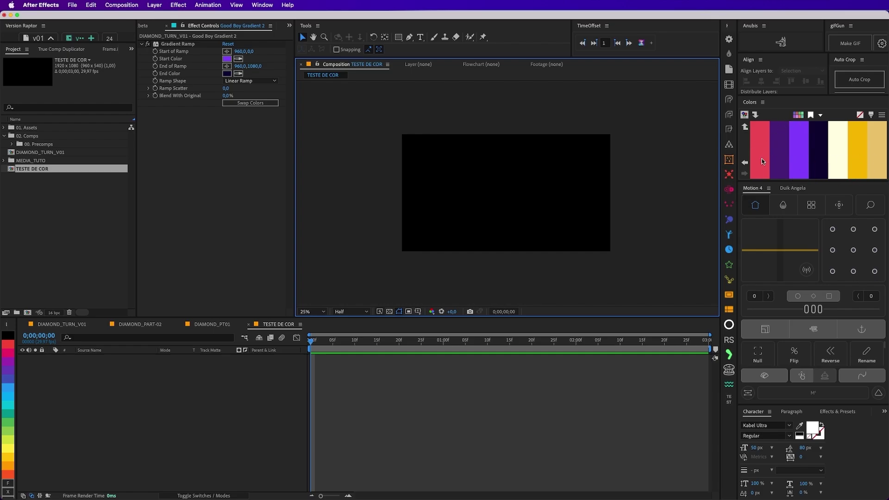
pyautogui.click(760, 173)
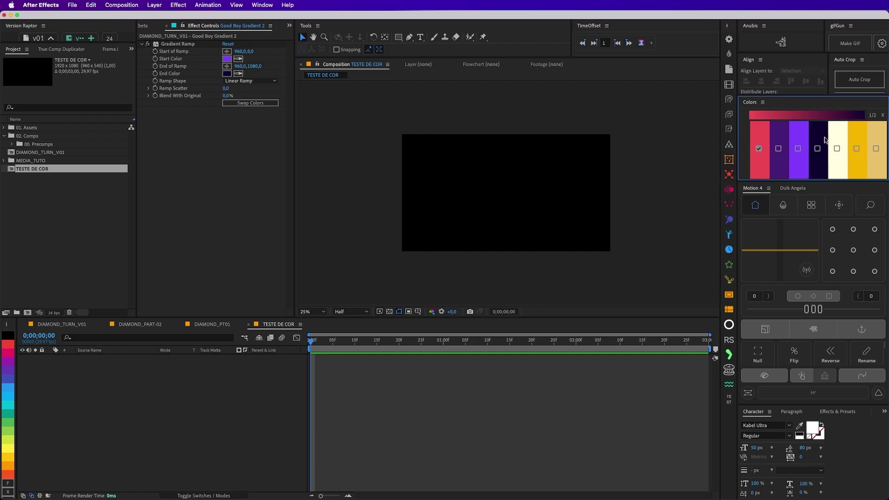
pyautogui.click(856, 151)
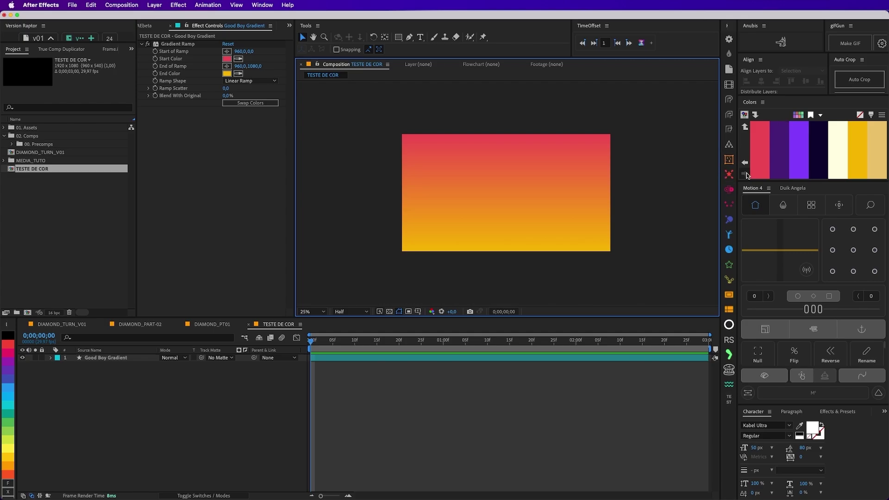
# - Maximise the Composition panel and drag the Colors panel's bottom divider down to enlarge the swatches
pyautogui.press('`')
pyautogui.press('`')
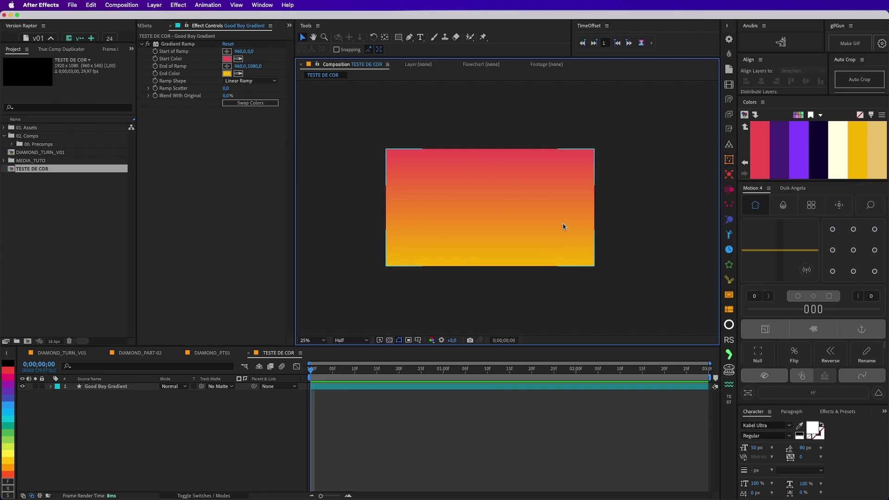
pyautogui.scroll(-1, 548, 197)
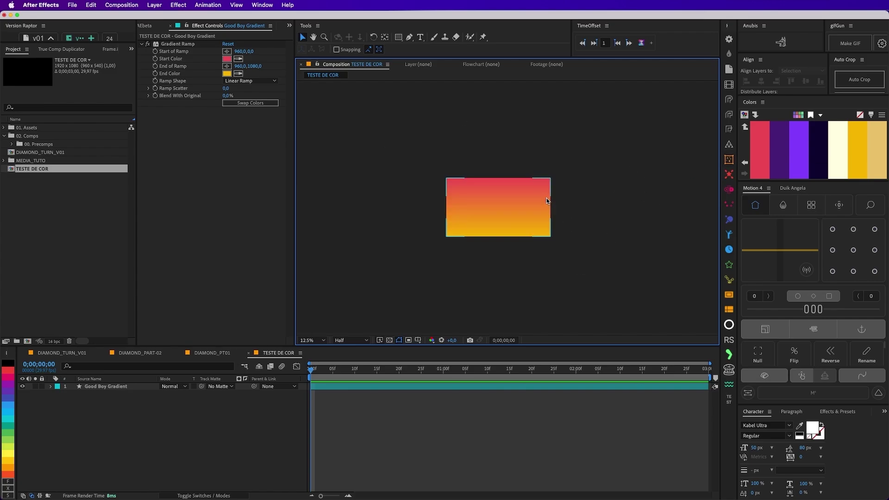
pyautogui.scroll(1, 548, 199)
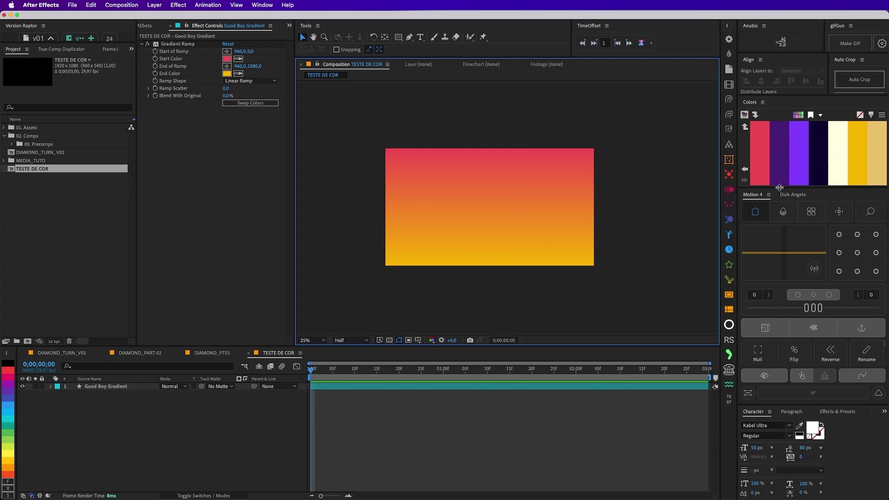
pyautogui.moveTo(779, 187); pyautogui.dragTo(780, 240)
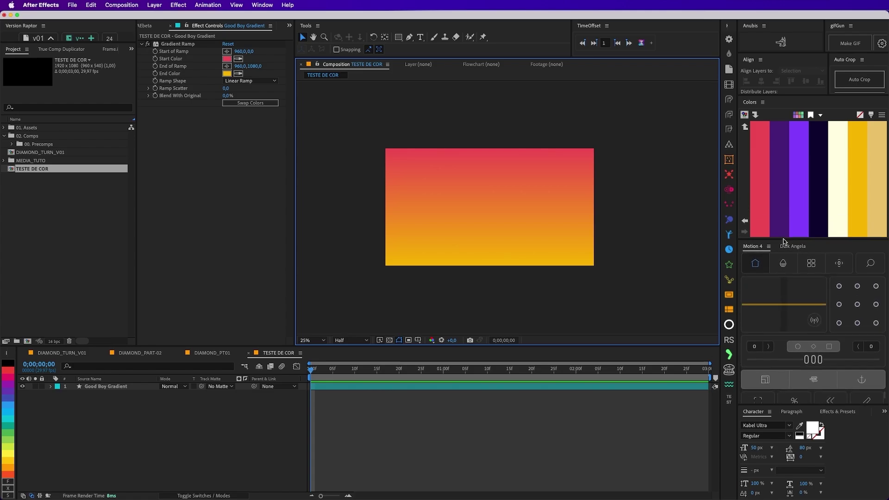
# - Build a Gradient Triangle from the dark purple, cream and yellow palette swatches
pyautogui.click(746, 130)
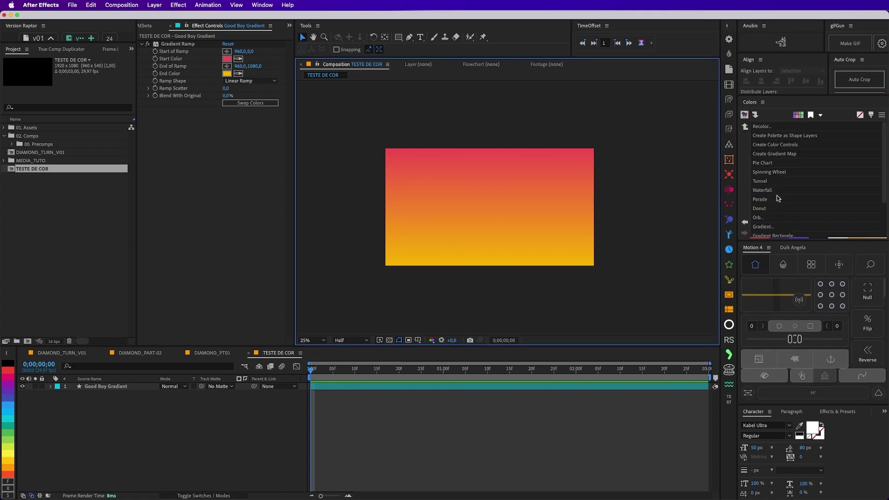
pyautogui.scroll(-3, 782, 194)
pyautogui.scroll(-2, 780, 201)
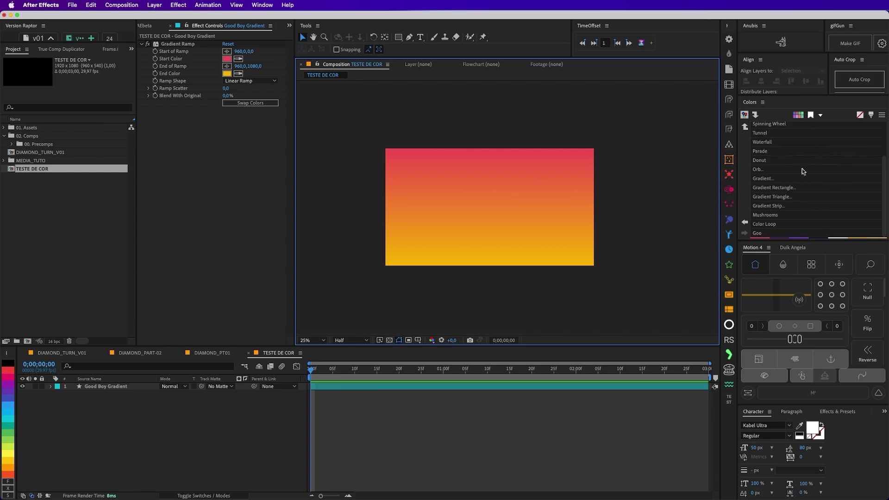
pyautogui.click(780, 198)
pyautogui.click(778, 179)
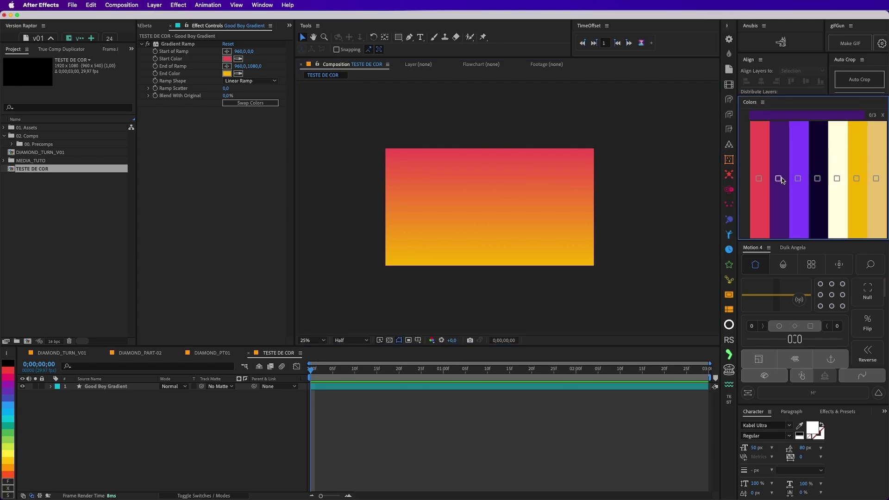
pyautogui.click(837, 178)
pyautogui.click(856, 179)
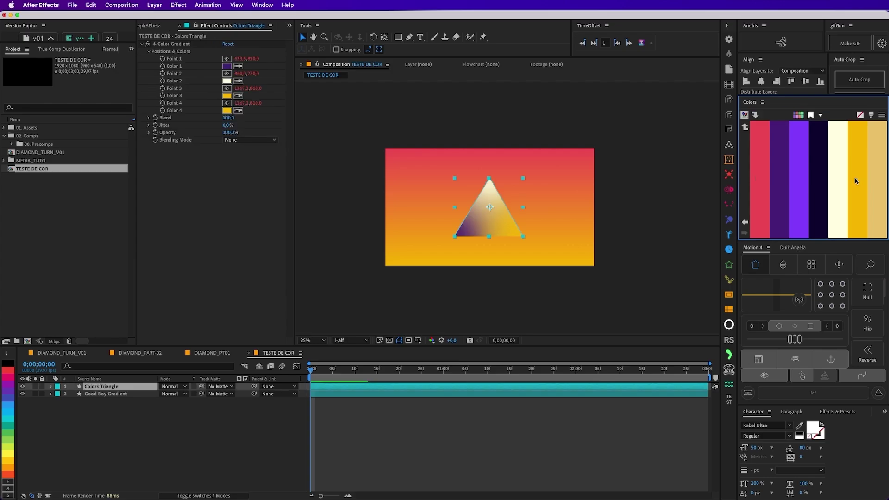
# - Try shifting the triangle's gradient, undo it, and zoom the viewer to 50%
pyautogui.click(522, 298)
pyautogui.click(490, 215)
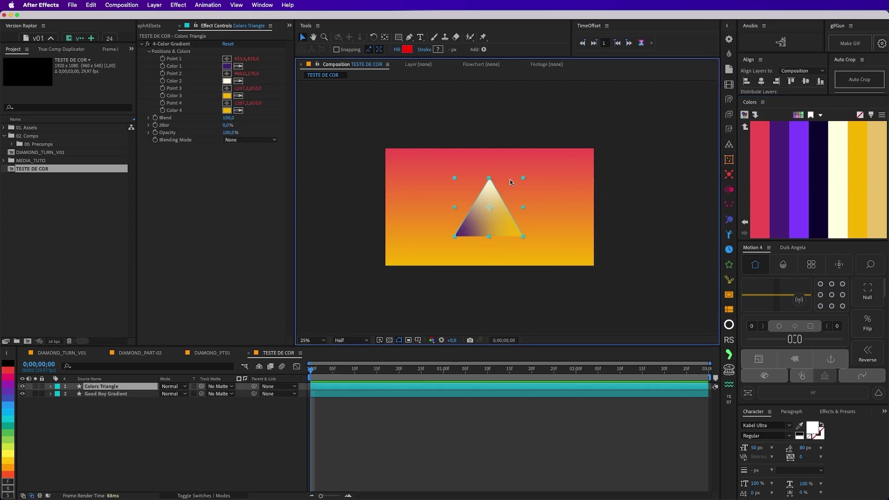
pyautogui.moveTo(498, 215); pyautogui.dragTo(503, 211)
pyautogui.press('super+z')
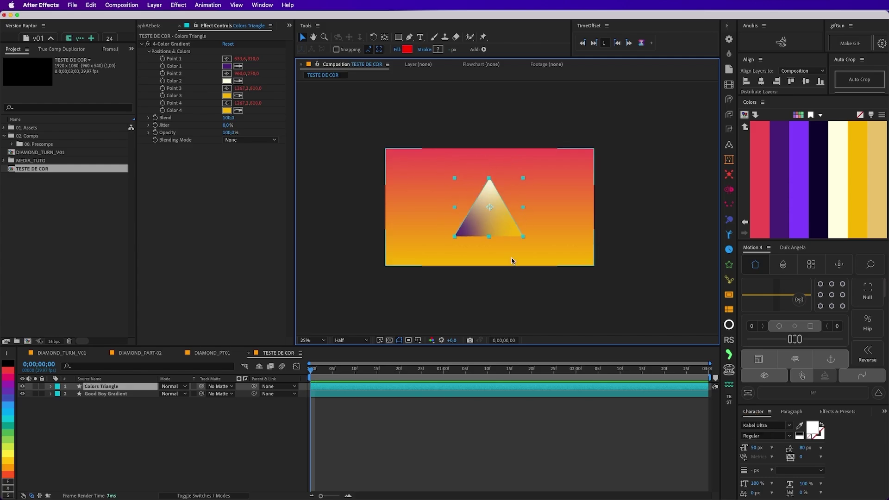
pyautogui.scroll(-1, 490, 213)
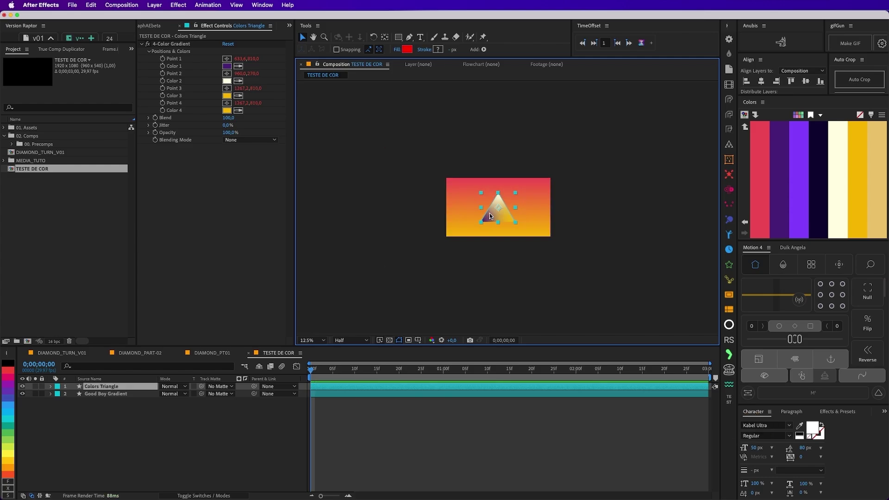
pyautogui.scroll(1, 490, 213)
pyautogui.scroll(1, 520, 216)
pyautogui.hscroll(-3, 493, 243)
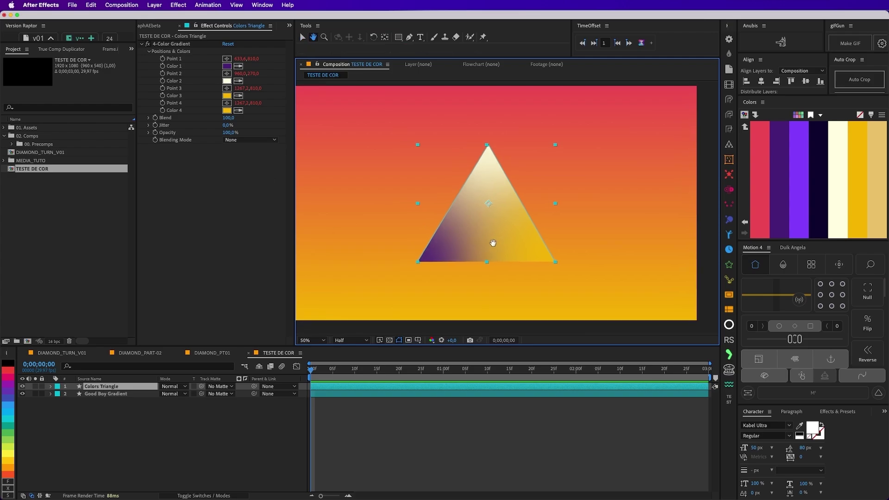
pyautogui.hscroll(-2, 561, 212)
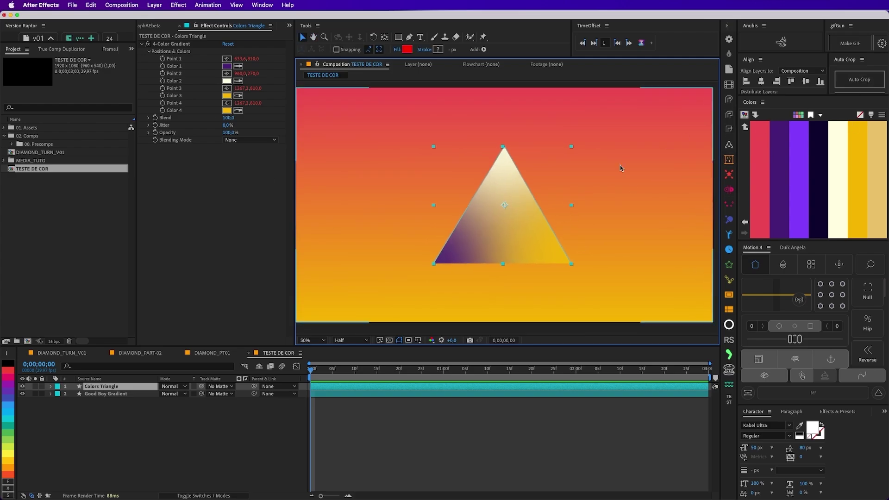
pyautogui.click(746, 126)
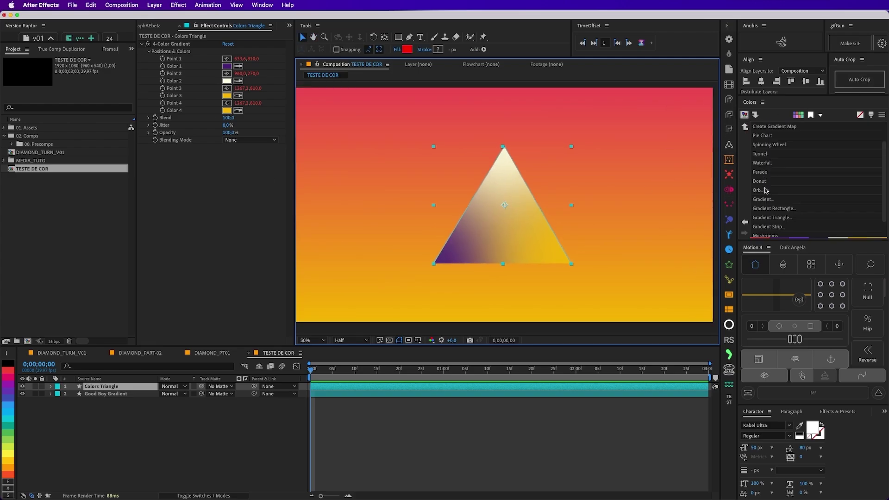
# - Replace the Colors Triangle layer with a Colors Palette: Jeans layer via Create Palette as Shape Layers
pyautogui.click(745, 127)
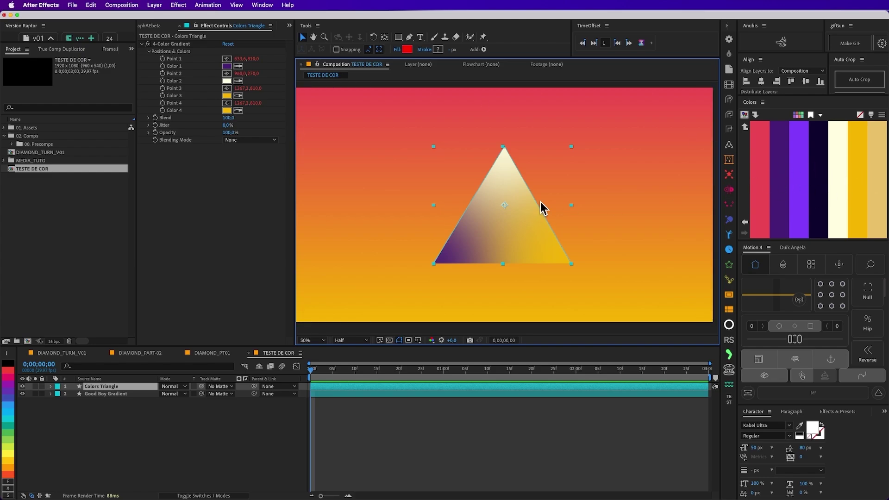
pyautogui.press(',')
pyautogui.press(',')
pyautogui.press('Delete')
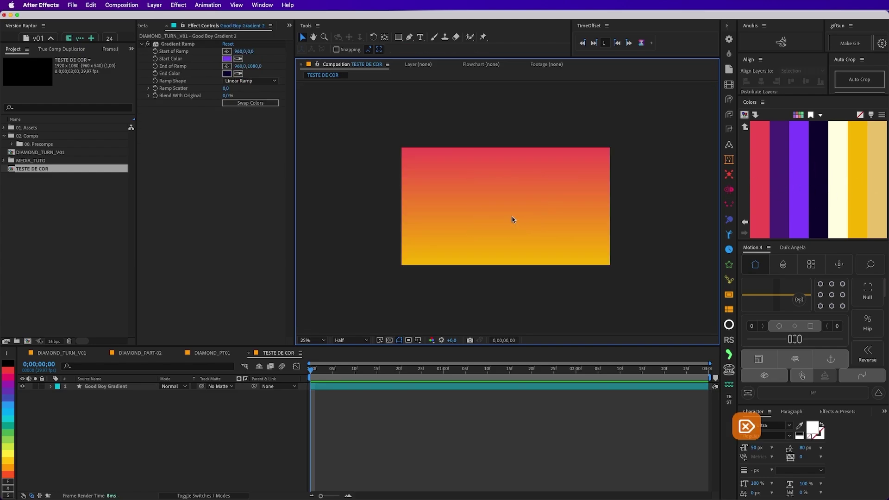
pyautogui.click(820, 115)
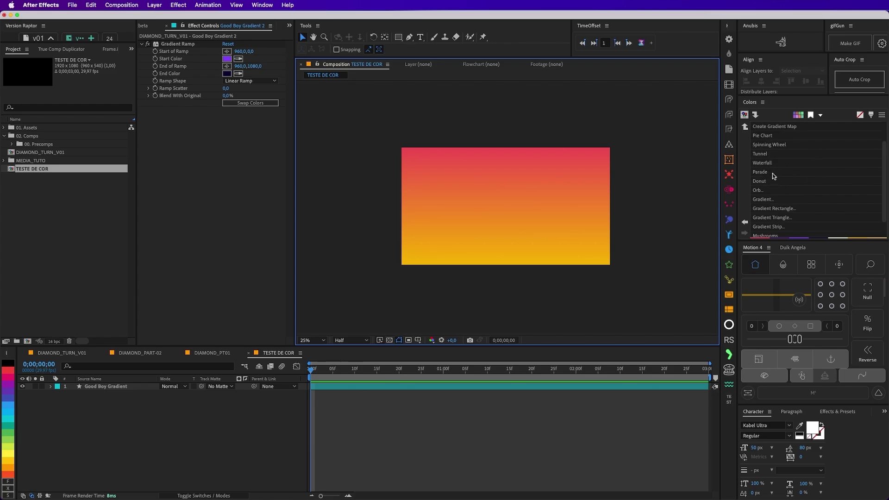
pyautogui.click(772, 173)
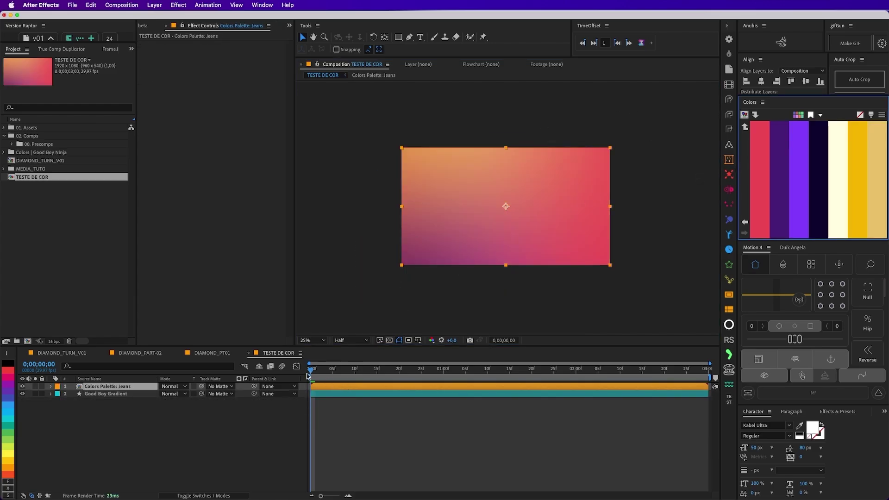
# - Scrub the timeline and play a preview of the palette animation
pyautogui.moveTo(319, 370); pyautogui.dragTo(315, 370)
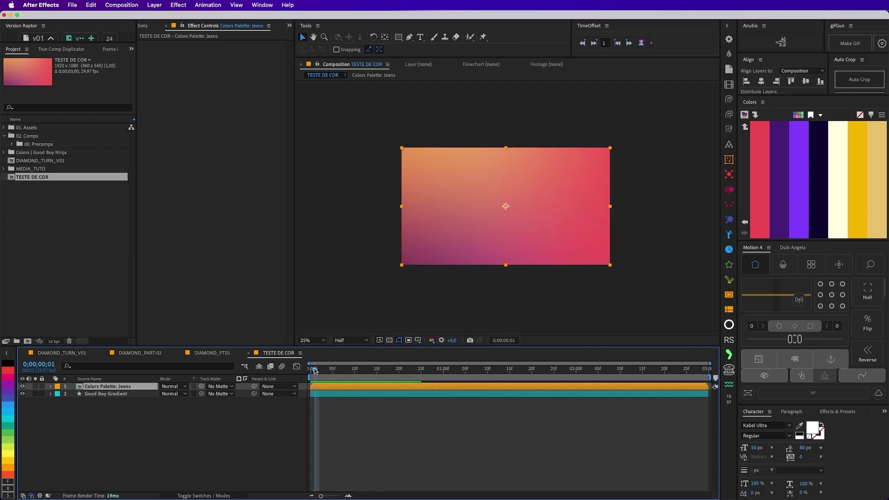
pyautogui.press('space')
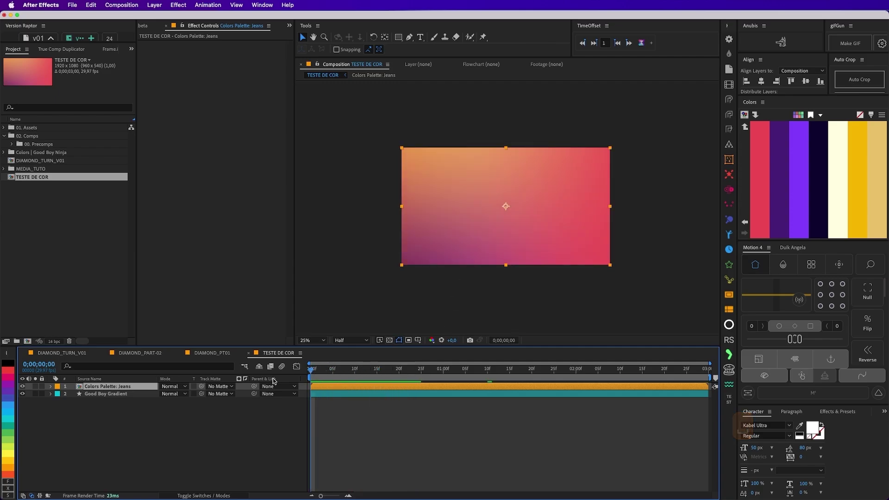
pyautogui.press('space')
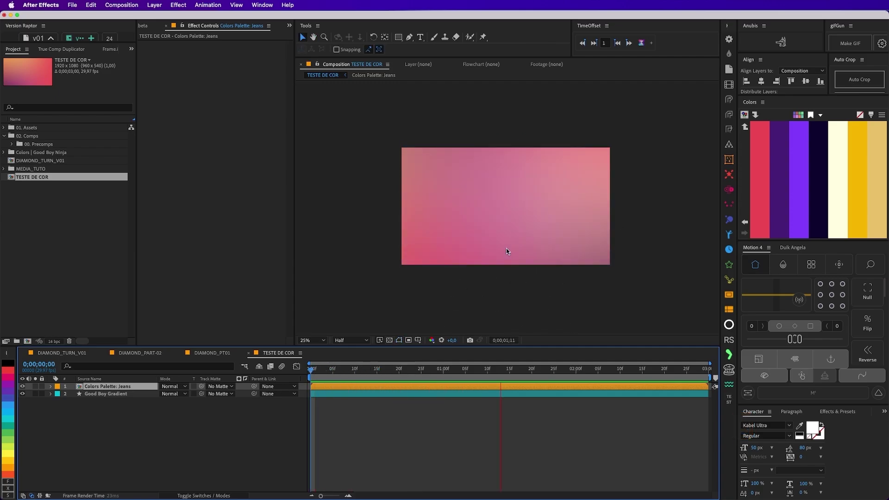
pyautogui.press('space')
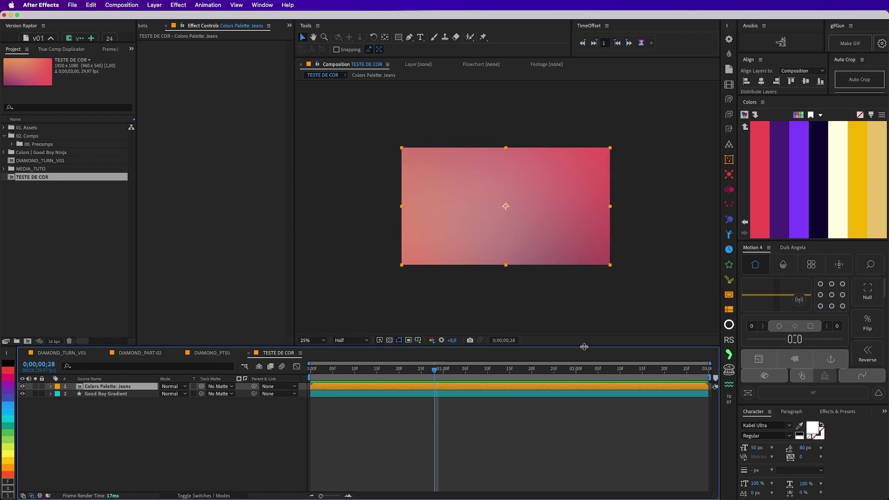
# - Open the Colors Palette: Jeans precomp and compare frames with Good Boy Adjustment's blur toggled
pyautogui.doubleClick(125, 389)
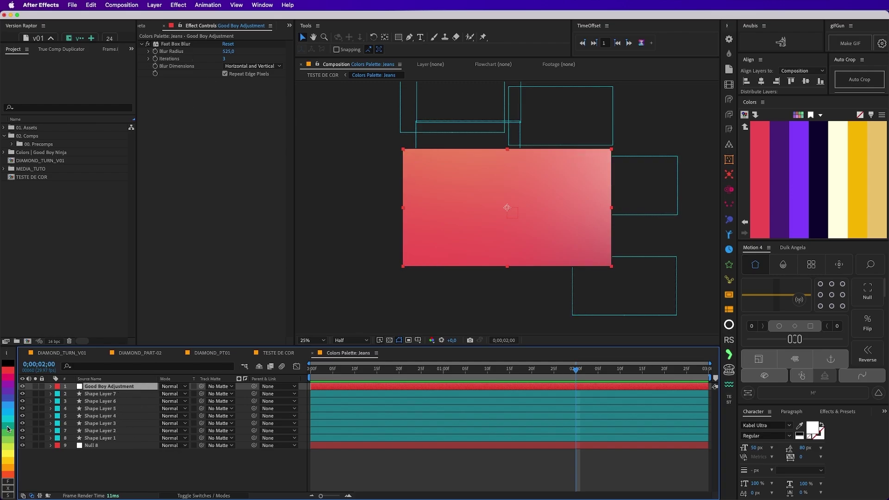
pyautogui.click(23, 386)
pyautogui.moveTo(576, 369)
pyautogui.mouseDown()
pyautogui.moveTo(343, 373)
pyautogui.moveTo(447, 373)
pyautogui.mouseUp()
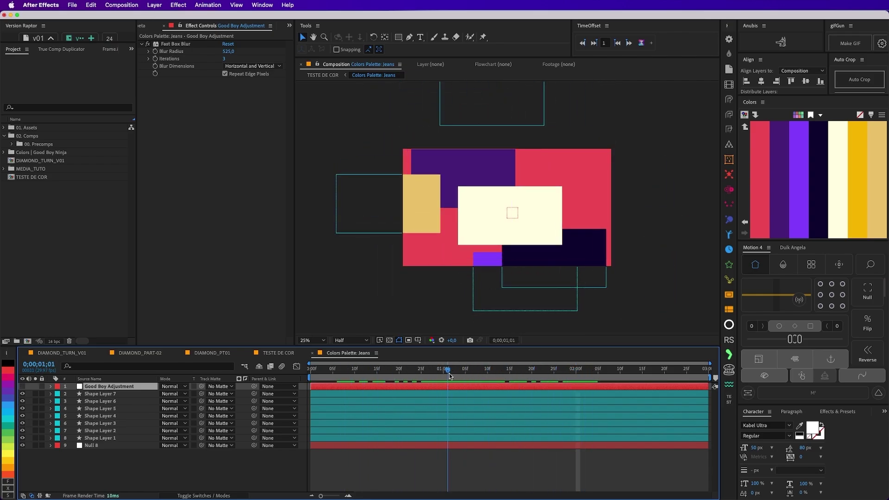
pyautogui.click(22, 386)
pyautogui.click(346, 369)
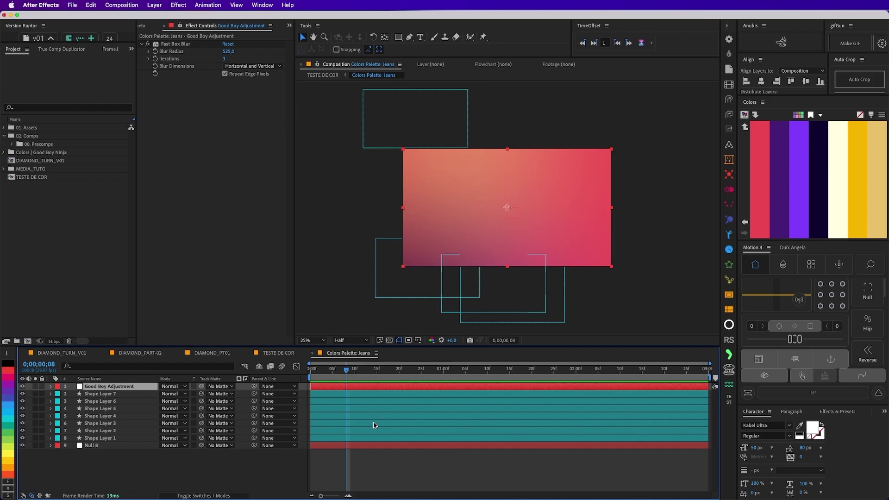
pyautogui.moveTo(356, 379); pyautogui.dragTo(631, 370)
# - Select Shape Layers 7 through 1 and scrub while hiding and showing the Good Boy Adjustment blur
pyautogui.click(22, 386)
pyautogui.click(100, 394)
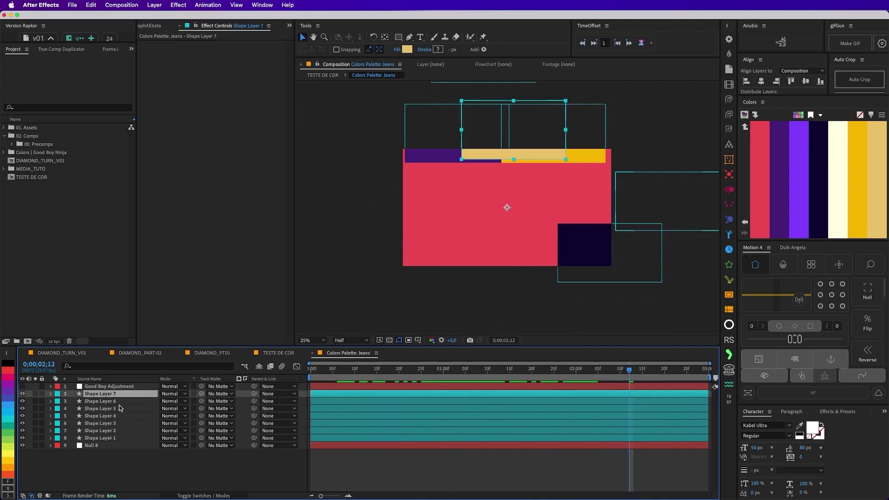
pyautogui.keyDown('shift'); pyautogui.click(119, 432); pyautogui.keyUp('shift')
pyautogui.keyDown('shift'); pyautogui.click(107, 438); pyautogui.keyUp('shift')
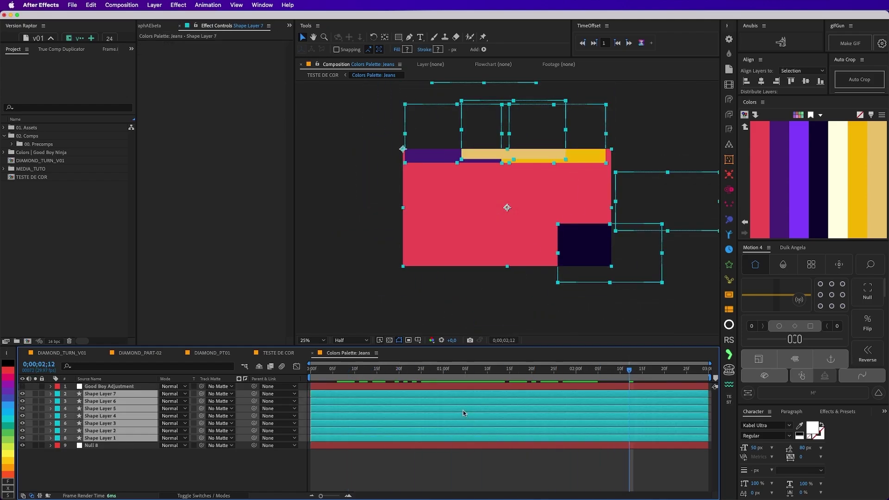
pyautogui.moveTo(449, 370); pyautogui.dragTo(443, 370)
pyautogui.click(22, 386)
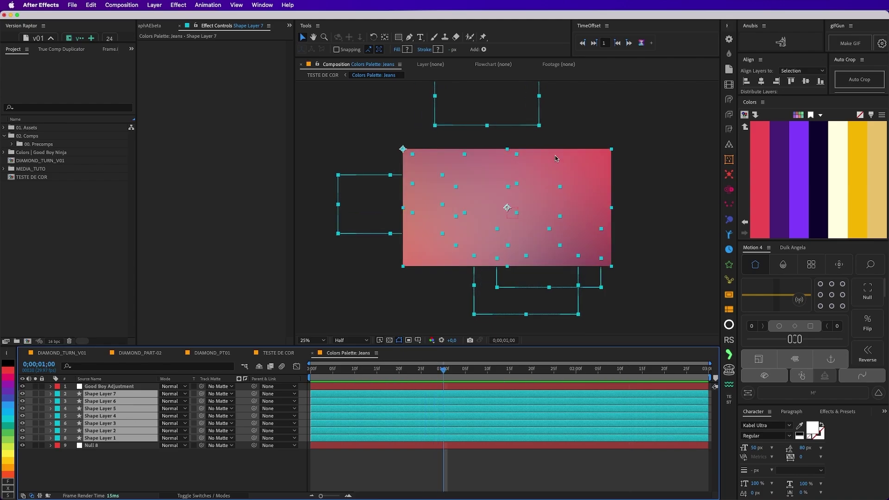
pyautogui.click(470, 477)
pyautogui.moveTo(474, 370)
pyautogui.mouseDown()
pyautogui.moveTo(618, 370)
pyautogui.moveTo(465, 371)
pyautogui.mouseUp()
# - Set Good Boy Adjustment's Fast Box Blur radius to 199 and play a preview
pyautogui.click(108, 386)
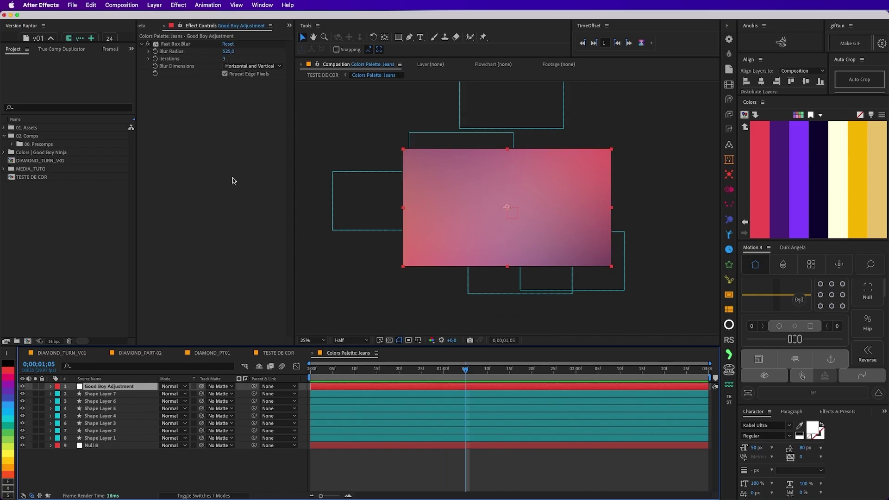
pyautogui.click(216, 363)
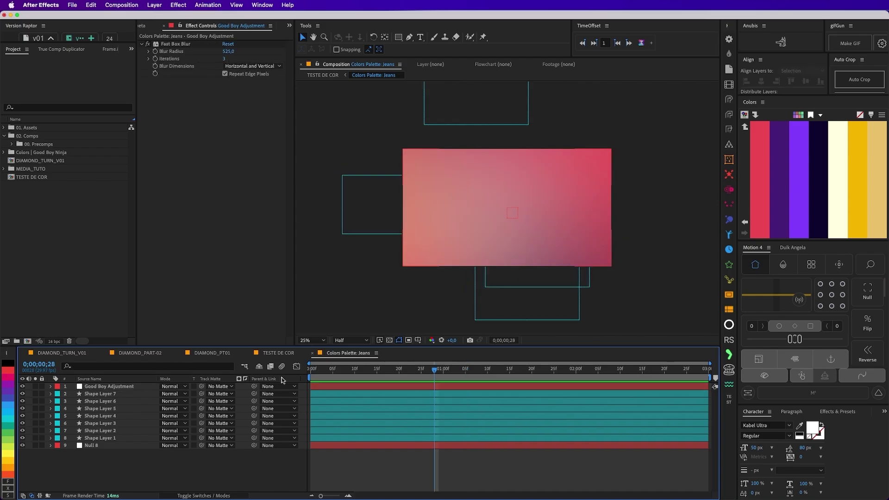
pyautogui.click(129, 387)
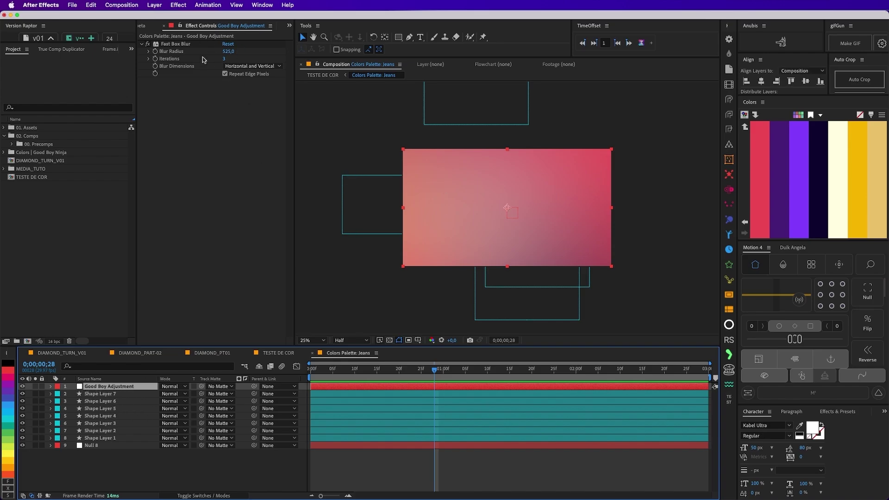
pyautogui.moveTo(228, 51)
pyautogui.mouseDown()
pyautogui.moveTo(243, 52)
pyautogui.moveTo(119, 75)
pyautogui.mouseUp()
pyautogui.press('space')
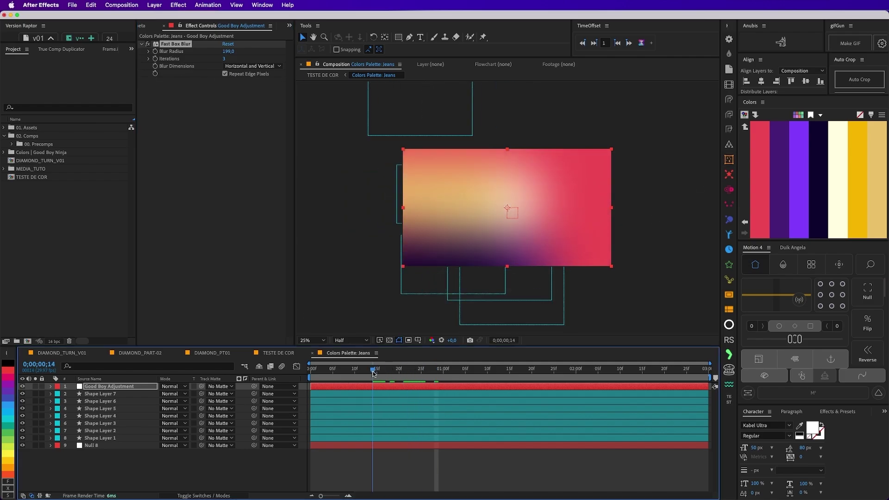
# - Set Null 8's GBN Wiggle Frquency, trying 2,5 and 4,5 before settling on 0,10
pyautogui.press('space')
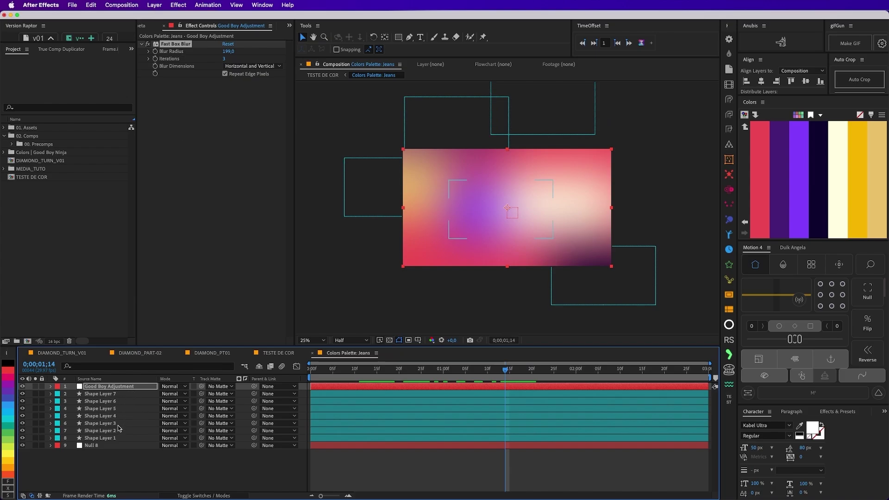
pyautogui.click(512, 213)
pyautogui.click(227, 51)
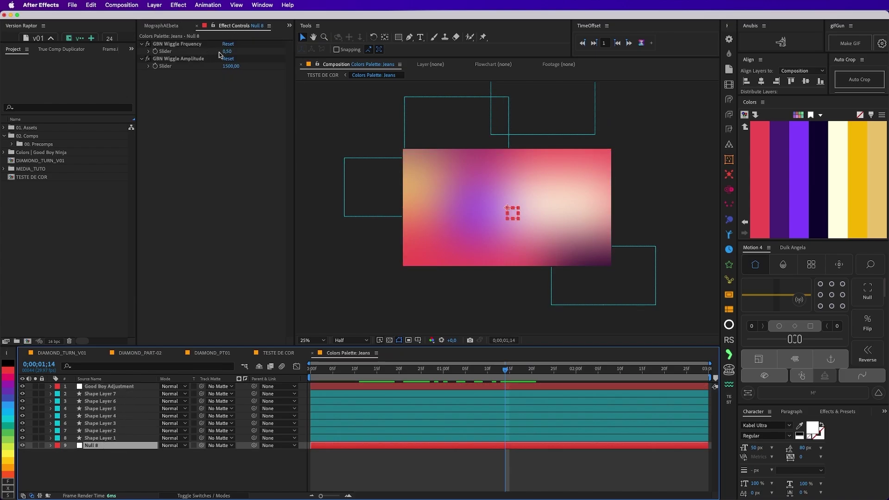
pyautogui.write('2,5')
pyautogui.press('Return')
pyautogui.click(227, 52)
pyautogui.write('4,5')
pyautogui.press('Return')
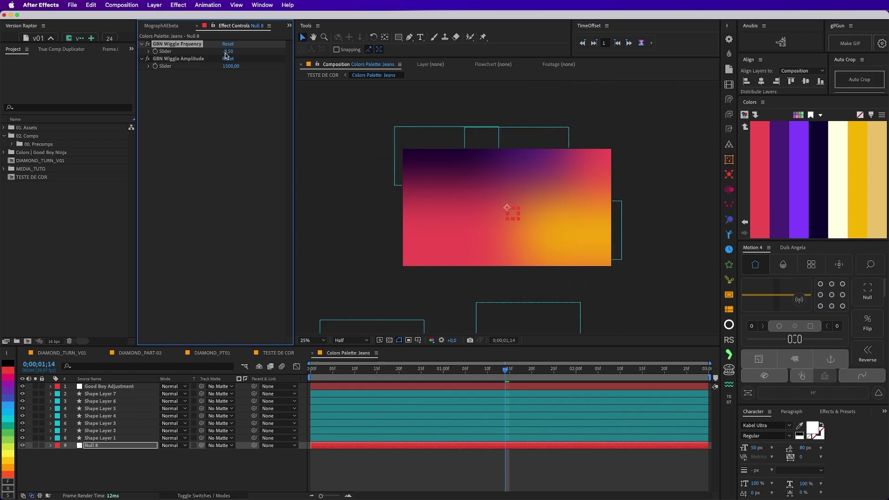
pyautogui.write('0.1')
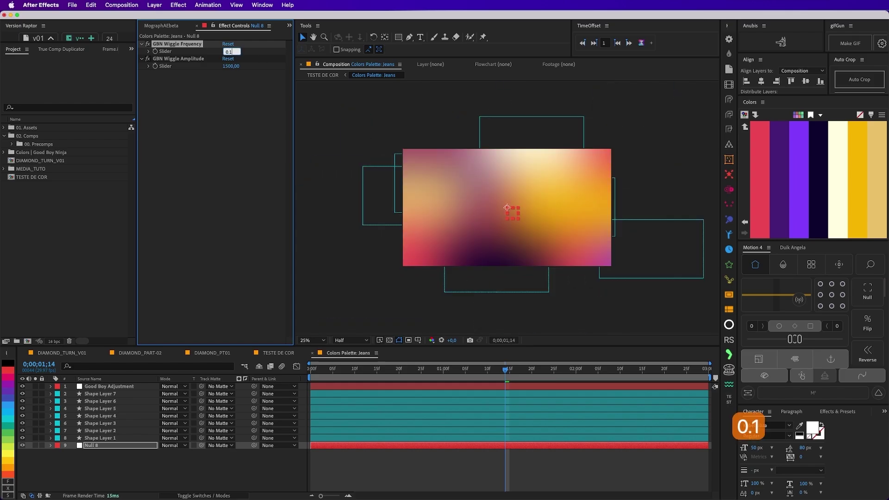
pyautogui.press('Return')
# - Preview and scrub the timeline to review the slower, gentler gradient drift
pyautogui.press('space')
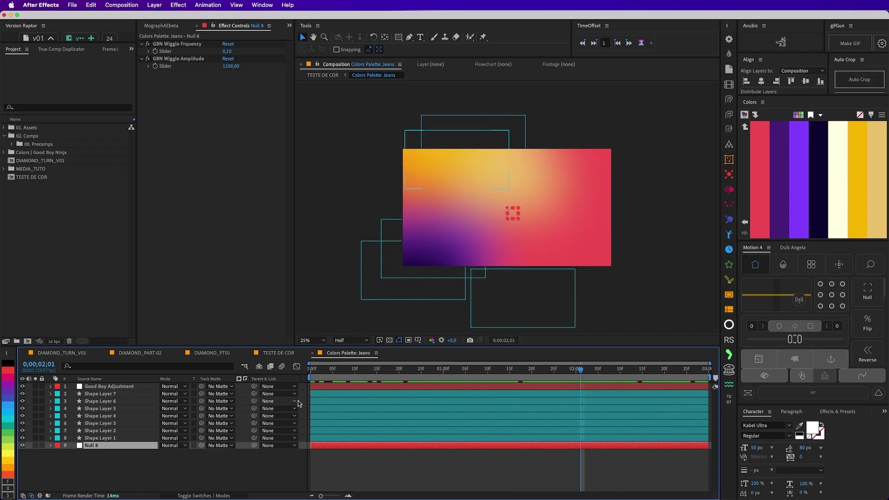
pyautogui.press('space')
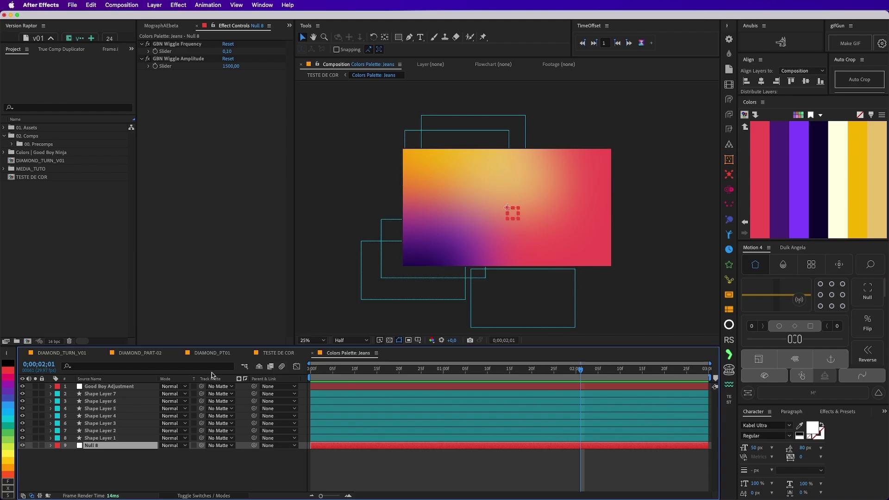
pyautogui.click(351, 369)
pyautogui.moveTo(351, 369); pyautogui.dragTo(466, 371)
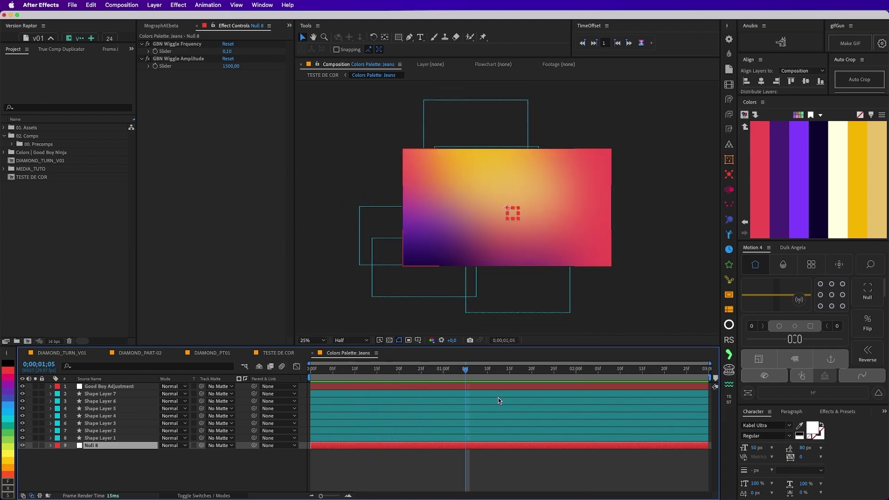
pyautogui.click(506, 369)
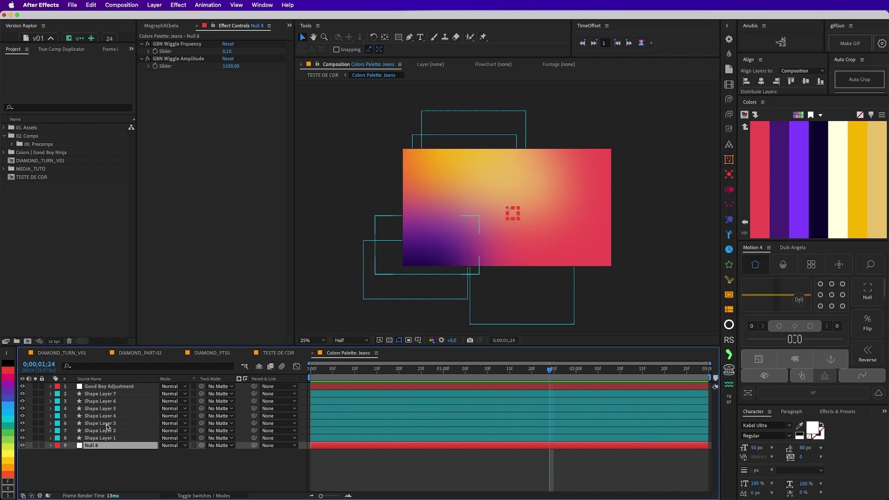
pyautogui.click(133, 385)
pyautogui.moveTo(522, 372); pyautogui.dragTo(487, 371)
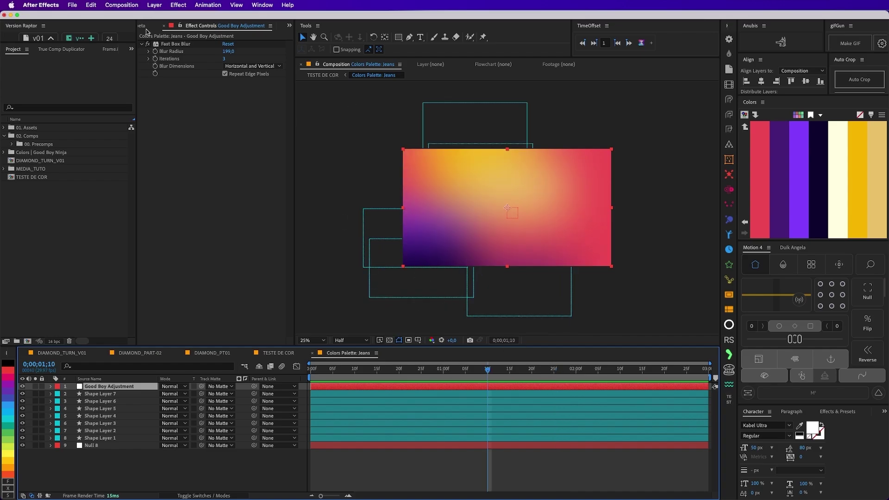
pyautogui.press('pagedown')
pyautogui.press('pagedown')
pyautogui.press('pagedown')
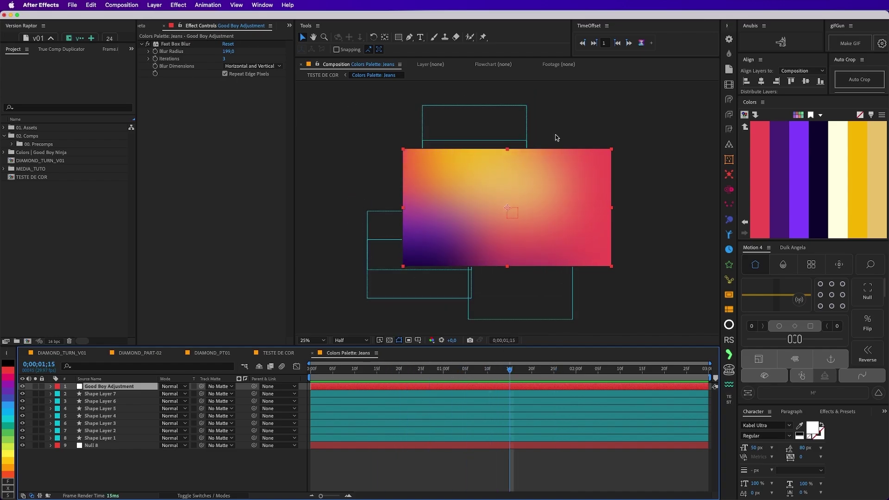
pyautogui.press('space')
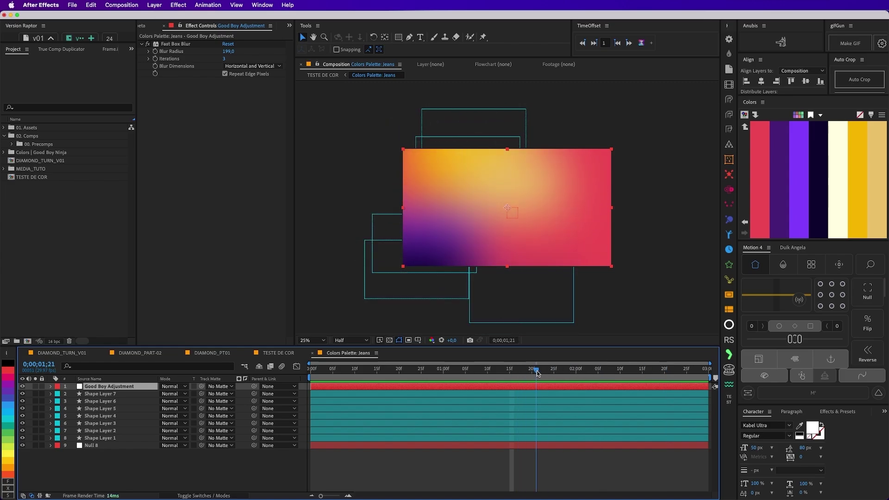
pyautogui.moveTo(534, 371); pyautogui.dragTo(426, 370)
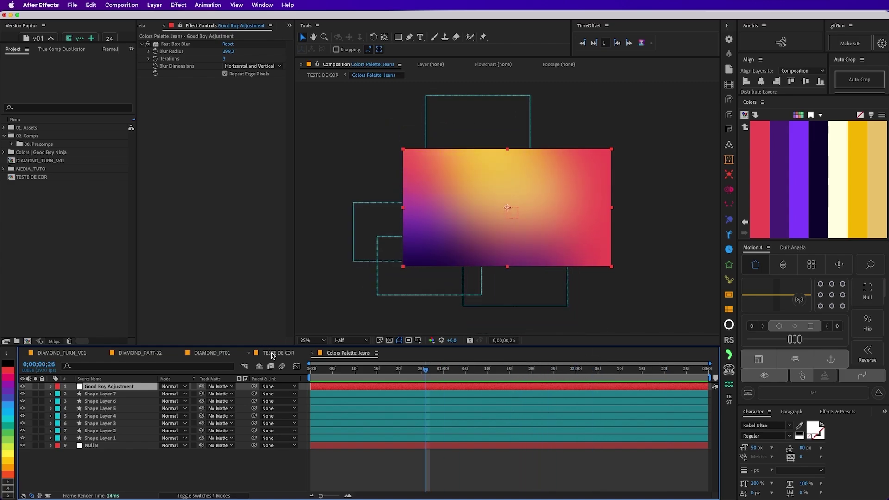
# - Switch to TESTE DE COR and add the palette as a colour-stripe layer
pyautogui.click(273, 354)
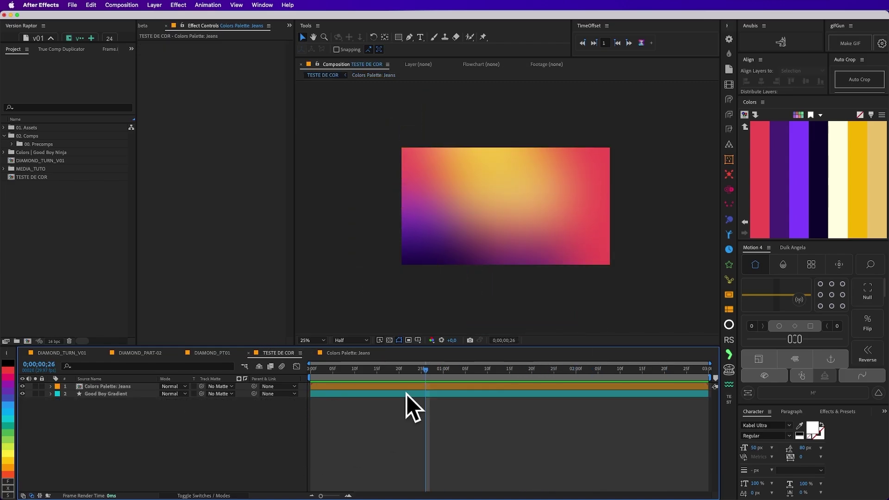
pyautogui.click(743, 127)
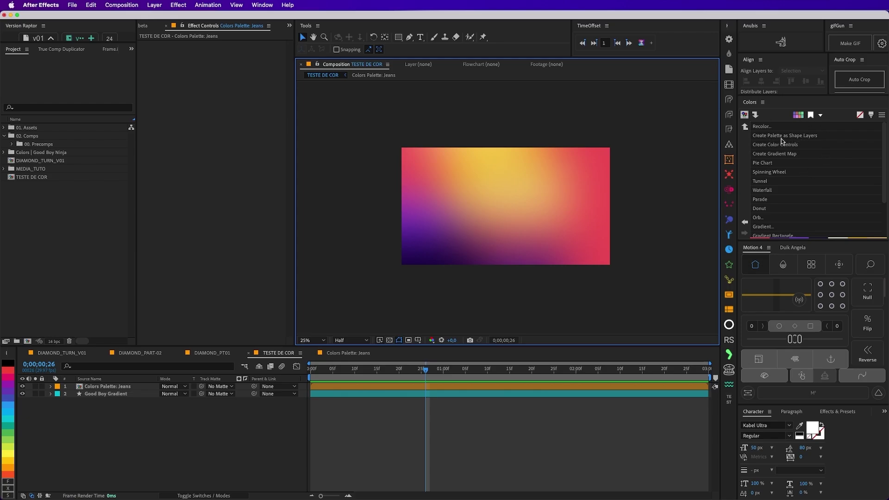
pyautogui.click(812, 137)
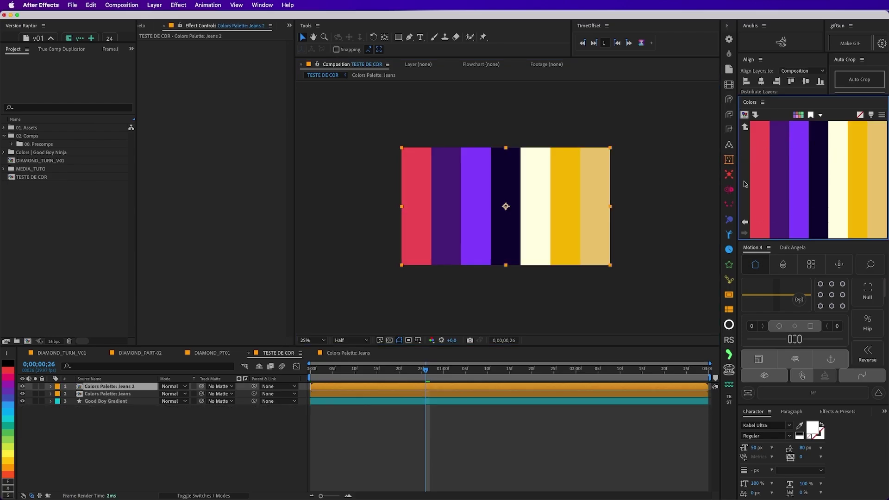
# - Squash and shrink the colour stripes into a small band near the top edge
pyautogui.moveTo(507, 265); pyautogui.dragTo(506, 221)
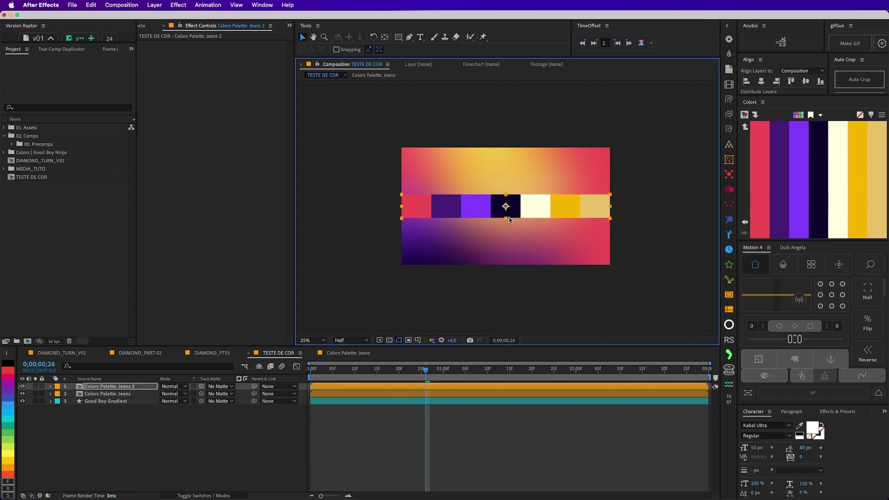
pyautogui.moveTo(551, 198); pyautogui.dragTo(548, 165)
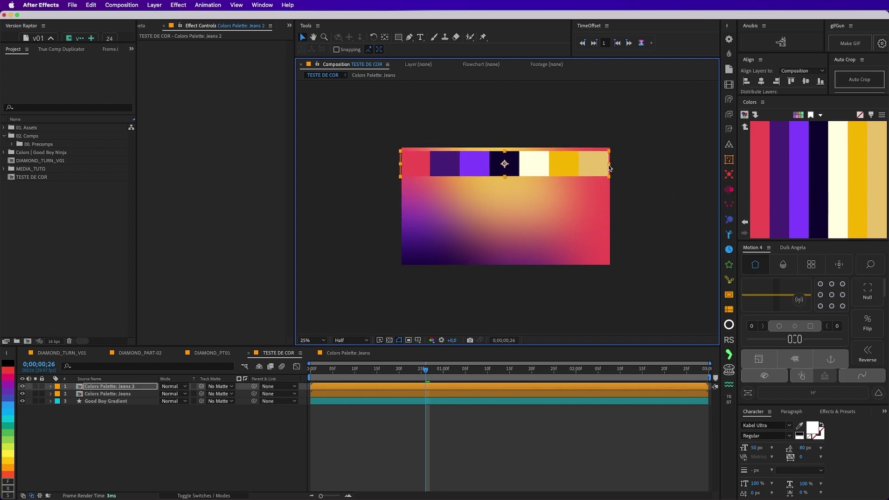
pyautogui.moveTo(609, 169); pyautogui.dragTo(512, 168)
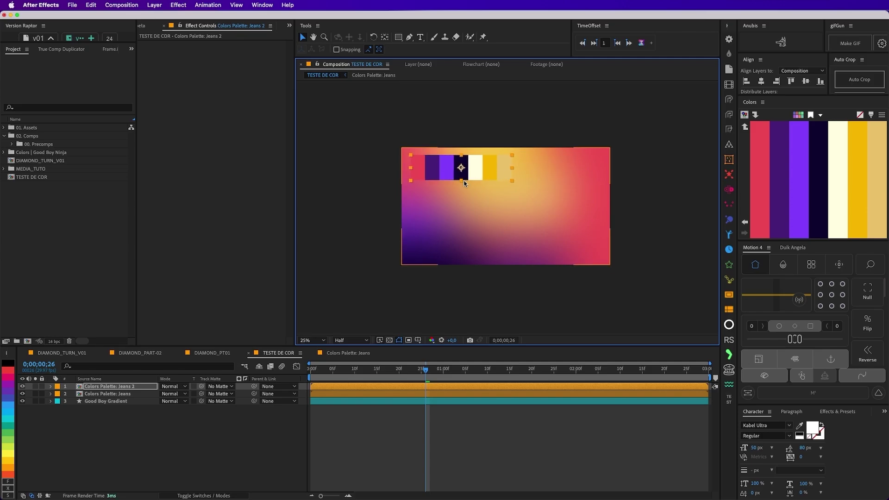
pyautogui.moveTo(465, 184); pyautogui.dragTo(463, 174)
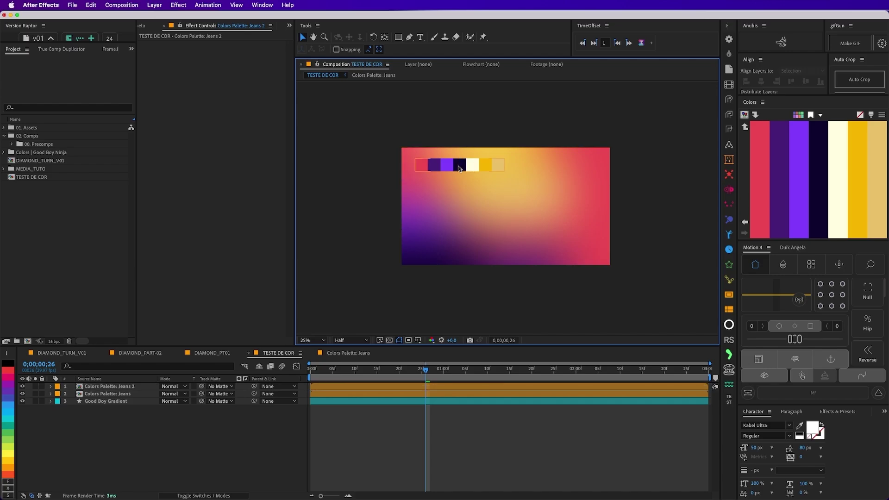
pyautogui.moveTo(509, 172); pyautogui.dragTo(465, 227)
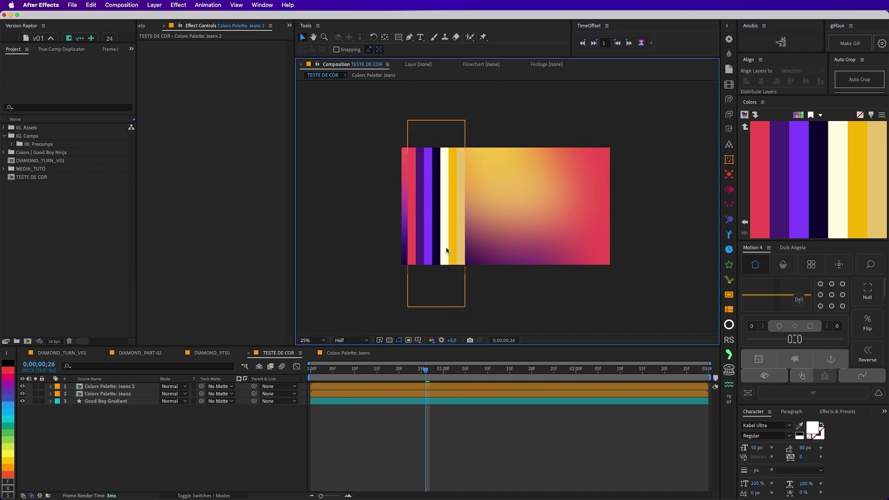
pyautogui.moveTo(436, 227); pyautogui.dragTo(442, 229)
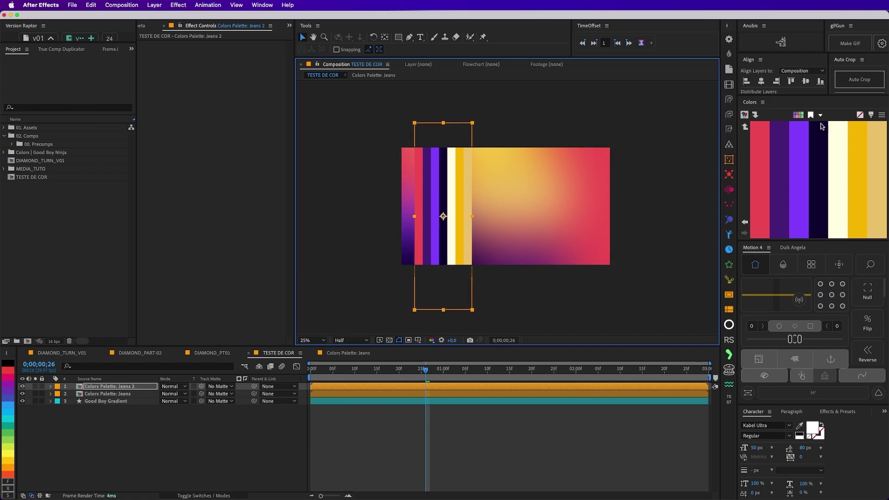
# - Delete the colour-stripe palette layer
pyautogui.click(749, 126)
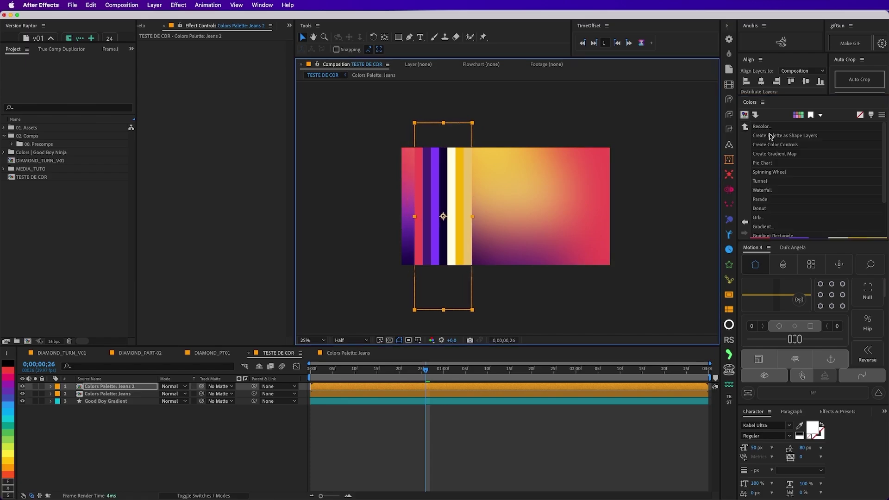
pyautogui.press('Delete')
pyautogui.scroll(-5, 806, 171)
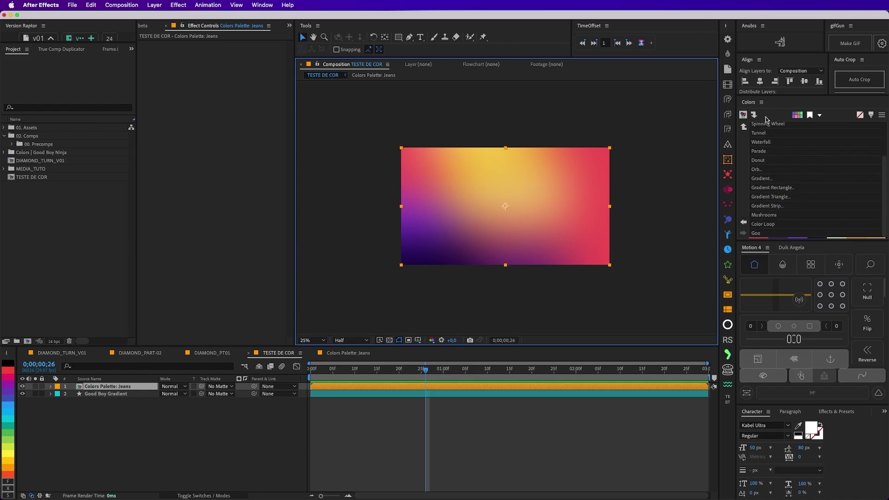
pyautogui.click(797, 115)
# - Reveal the BladeRunner images in MEDIA_TUTO and inspect the comp at 50% zoom
pyautogui.click(4, 169)
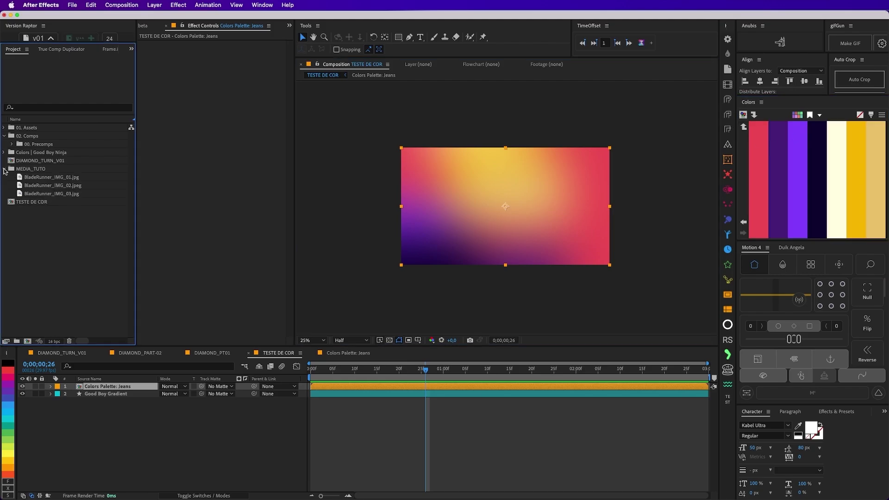
pyautogui.click(620, 214)
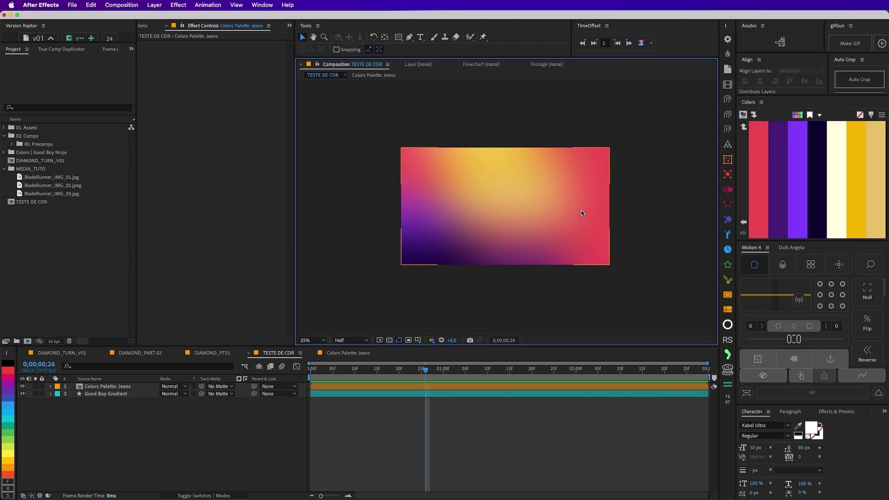
pyautogui.press('.')
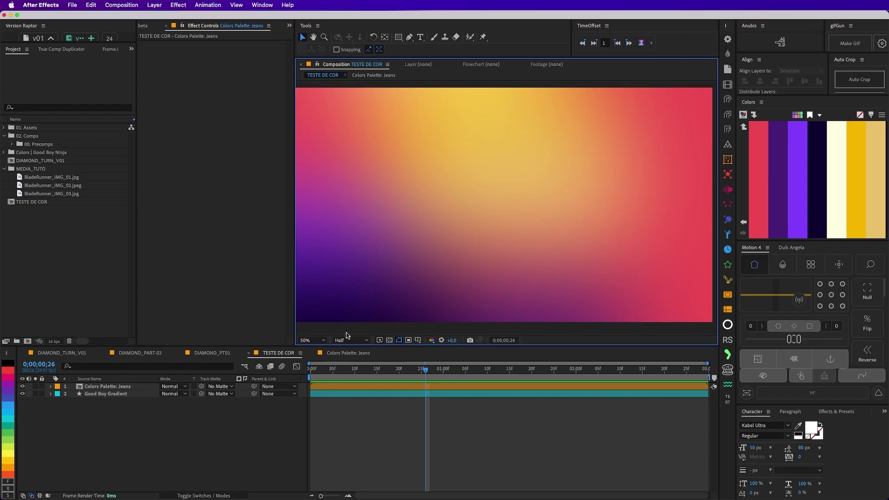
pyautogui.moveTo(531, 196); pyautogui.dragTo(533, 199)
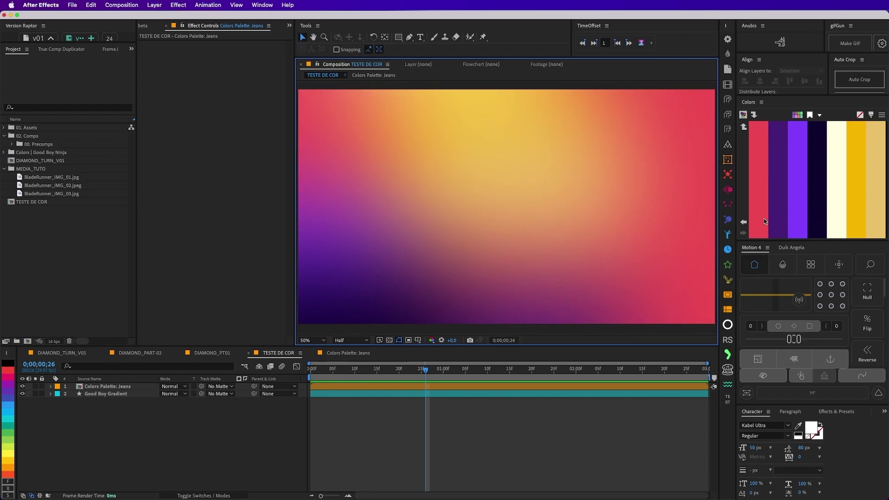
# - Create a new composition from BladeRunner_IMG_01.jpg
pyautogui.press(',')
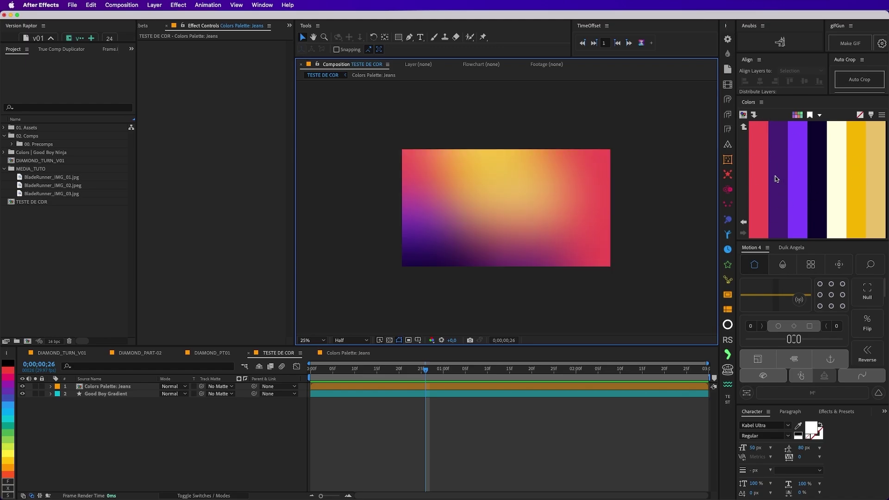
pyautogui.click(744, 128)
pyautogui.moveTo(42, 179); pyautogui.dragTo(27, 341)
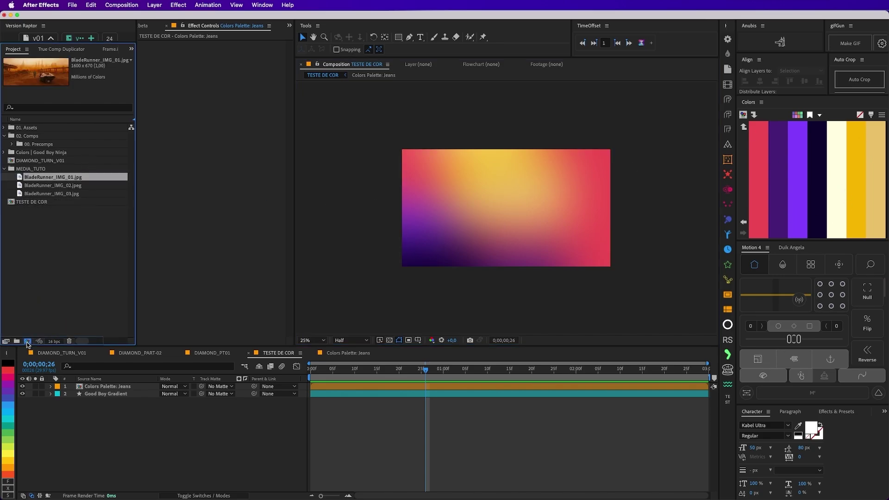
# - Add BladeRunner_IMG_02.jpeg and BladeRunner_IMG_03.jpg to the comp and scale the top image to fill
pyautogui.click(458, 290)
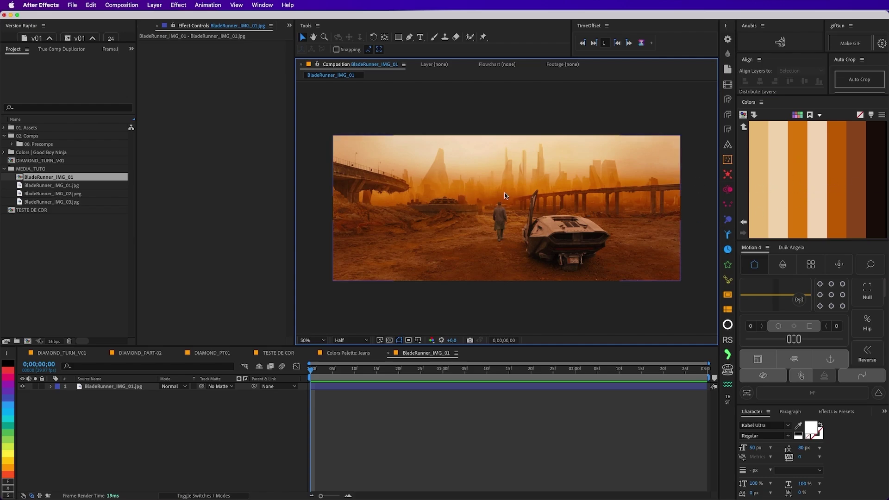
pyautogui.moveTo(79, 194)
pyautogui.mouseDown()
pyautogui.moveTo(155, 409)
pyautogui.moveTo(134, 384)
pyautogui.mouseUp()
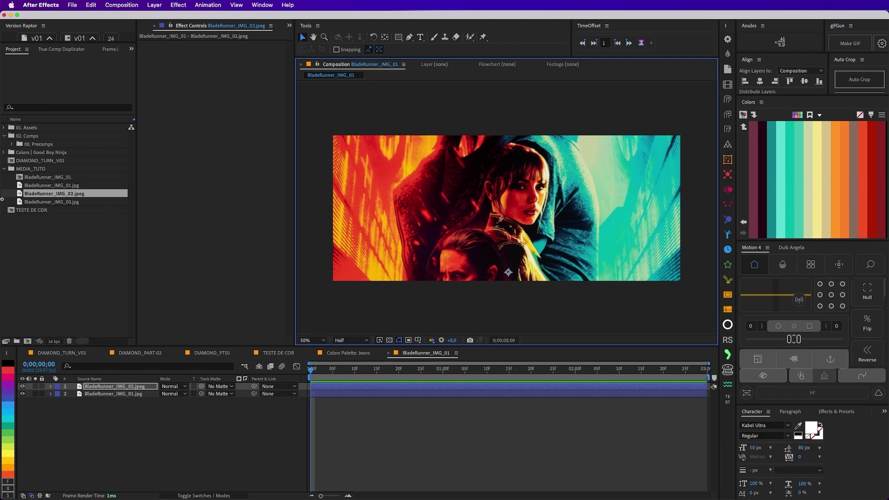
pyautogui.moveTo(76, 202); pyautogui.dragTo(119, 388)
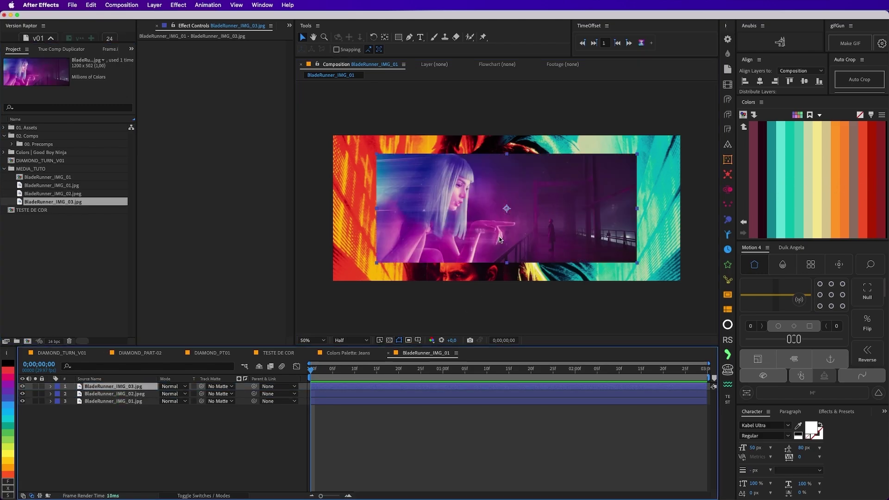
pyautogui.moveTo(376, 261); pyautogui.dragTo(329, 283)
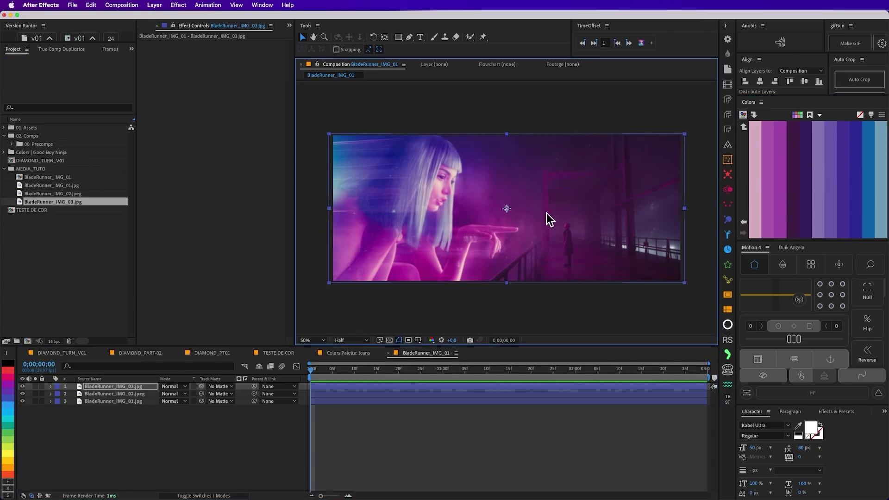
# - Apply Gaussian Blur with Blurriness 80 to the top image, then select the BladeRunner_IMG_02 layer
pyautogui.hotkey('ctrl', 'space')
pyautogui.write('gau')
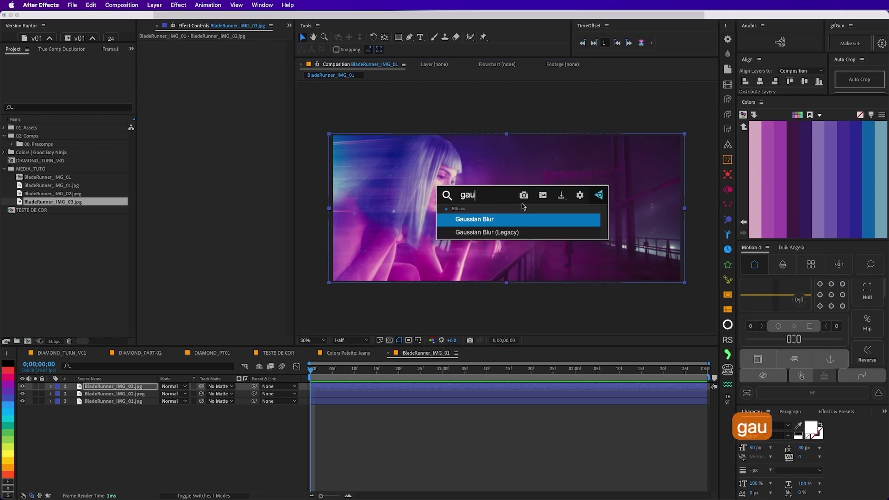
pyautogui.press('Return')
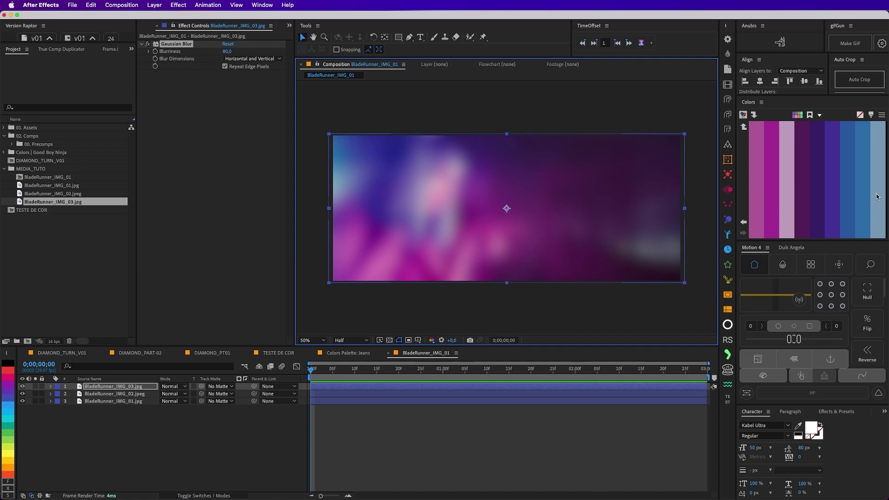
pyautogui.hotkey('ctrl', 'Down')
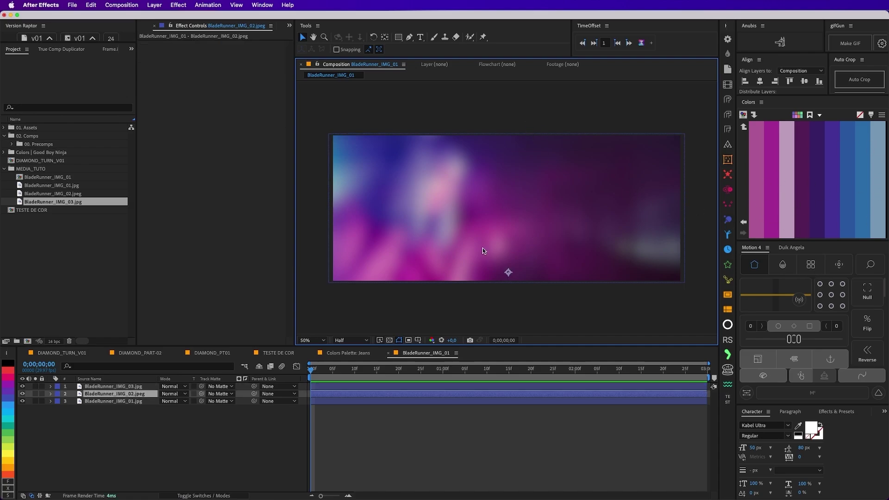
# - In the palette editor, remove the last light-blue swatch, move light-pink first, and apply
pyautogui.click(871, 115)
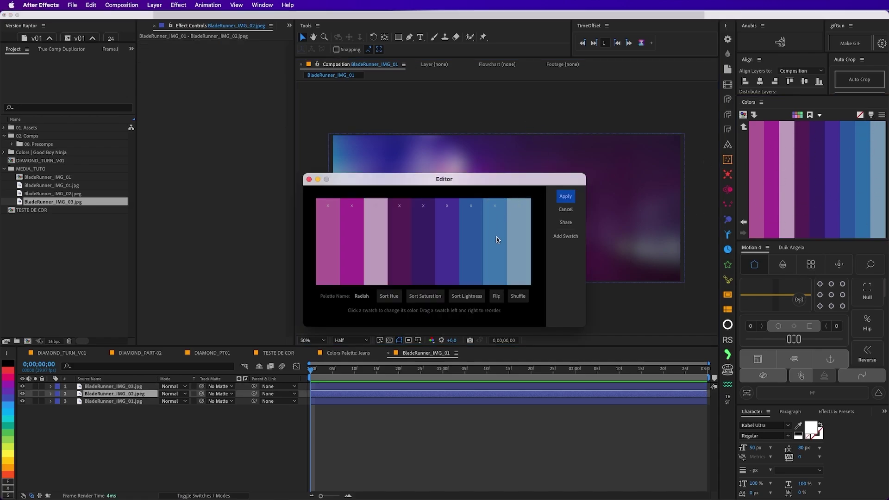
pyautogui.click(520, 207)
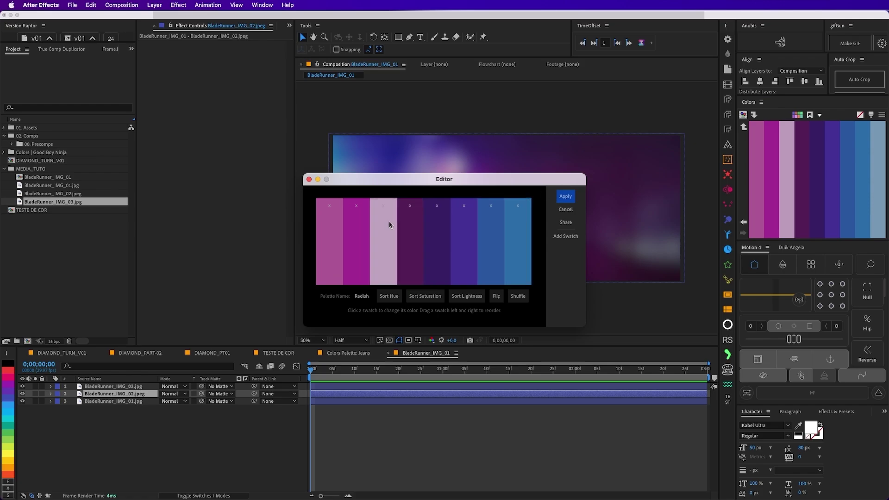
pyautogui.moveTo(389, 221); pyautogui.dragTo(330, 240)
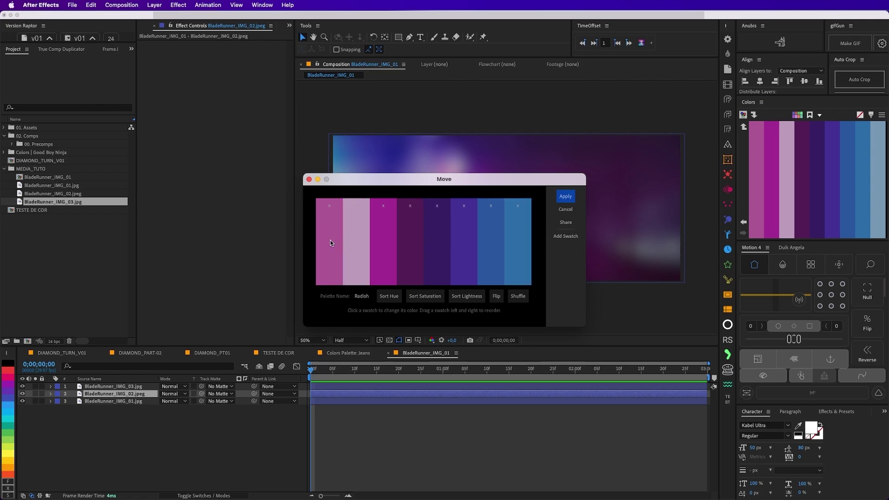
pyautogui.click(562, 197)
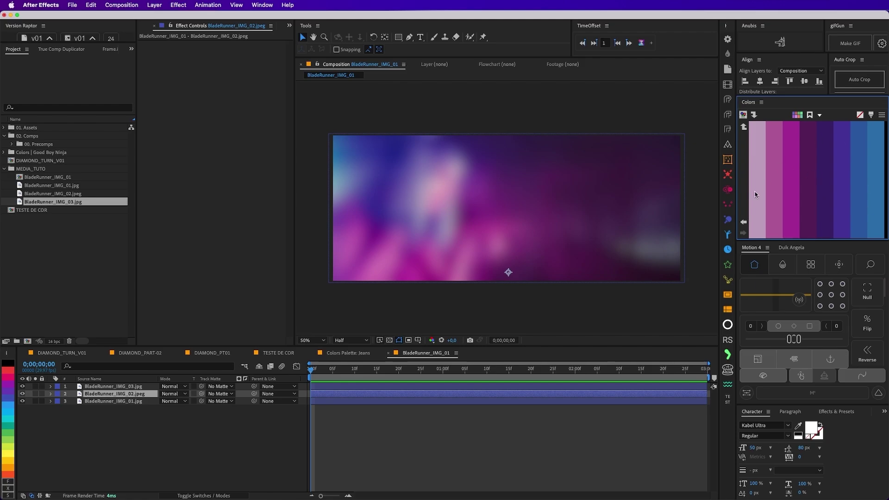
pyautogui.click(744, 223)
# - Switch to the DIAMOND_TURN_V01 comp and preview the diamond animation
pyautogui.click(744, 222)
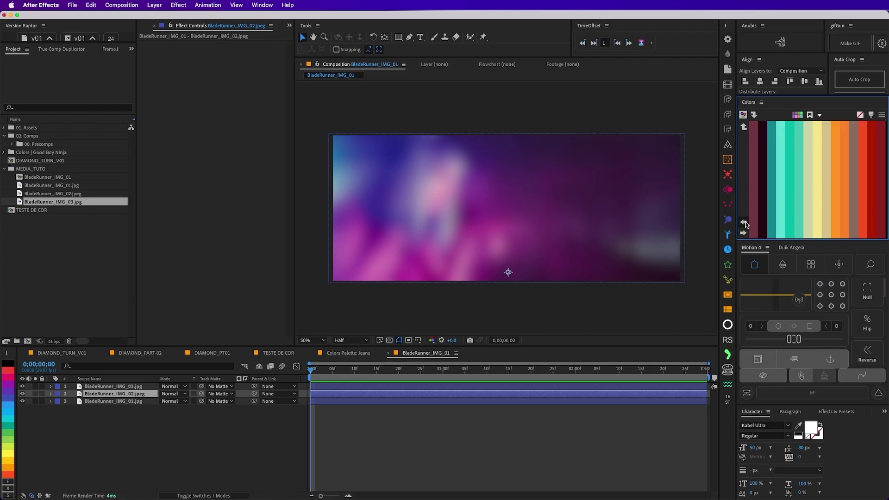
pyautogui.click(744, 223)
pyautogui.click(47, 355)
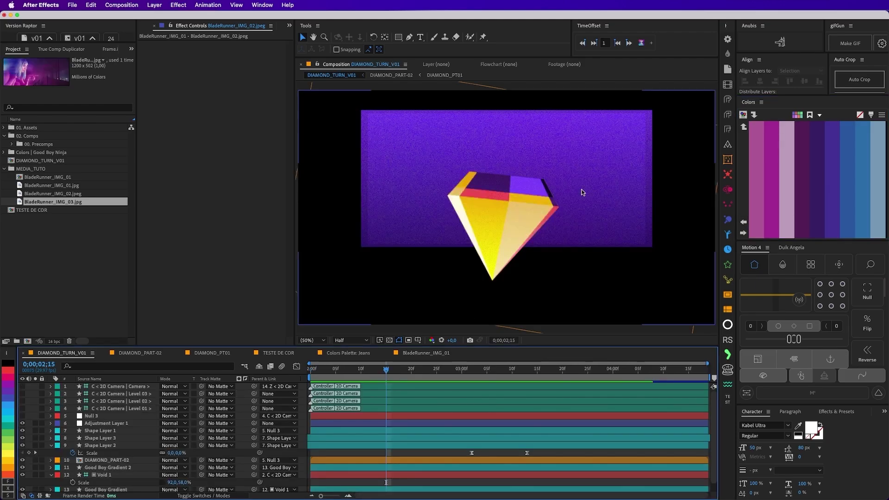
pyautogui.press('space')
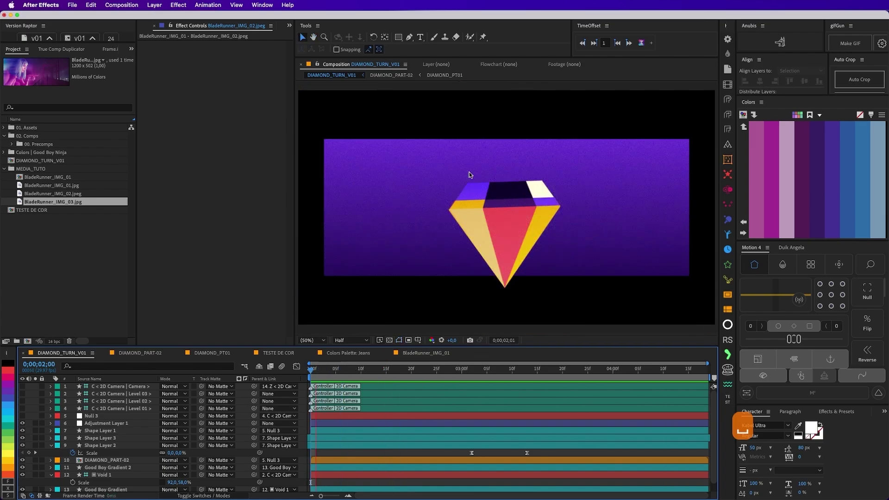
pyautogui.press('space')
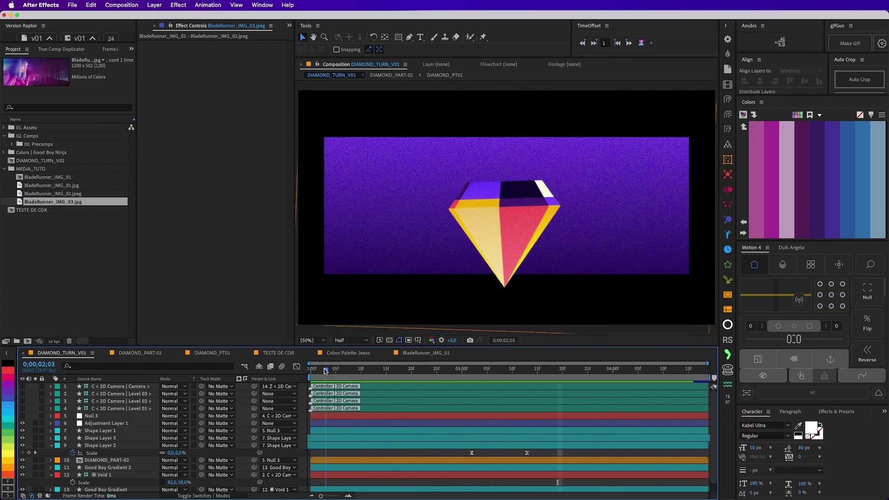
pyautogui.click(421, 369)
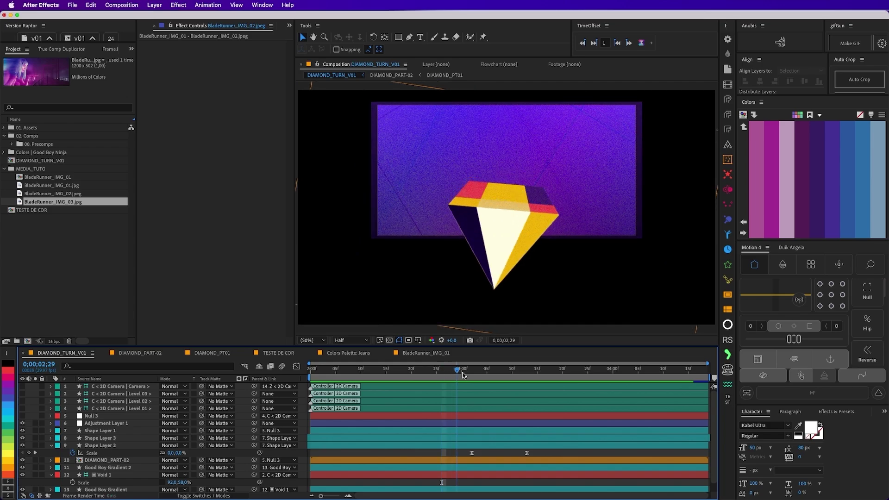
# - Load the teal-to-red palette, expand the timeline, and bring up the palette commands list
pyautogui.click(744, 232)
pyautogui.click(743, 232)
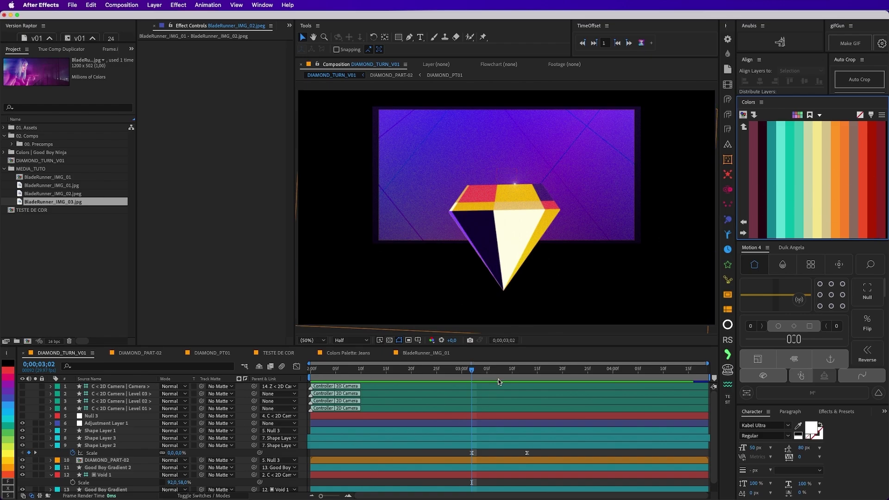
pyautogui.press('space')
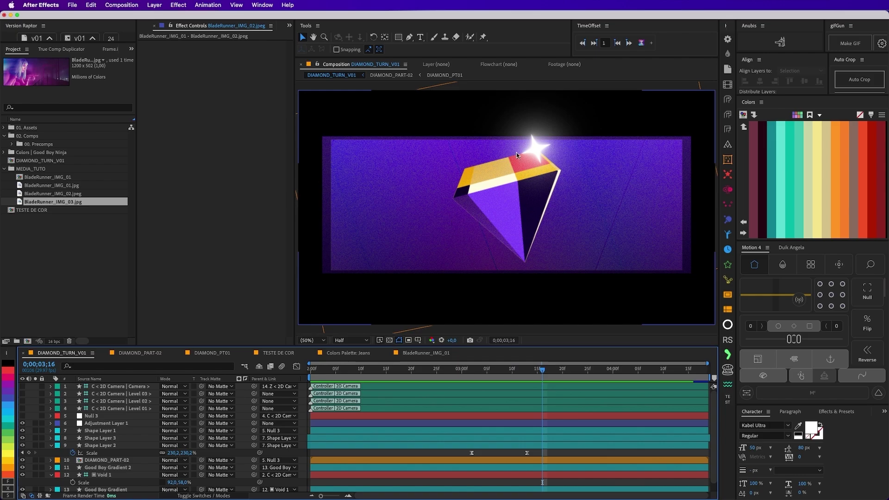
pyautogui.moveTo(407, 346); pyautogui.dragTo(324, 295)
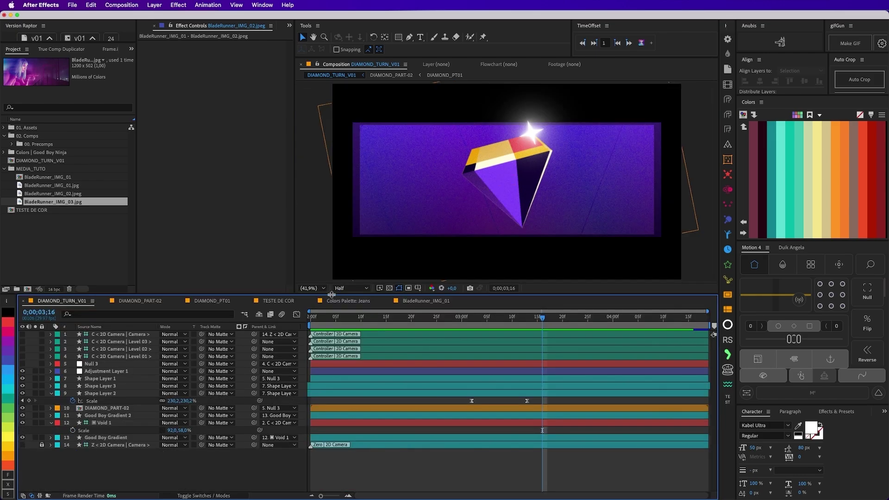
pyautogui.click(743, 128)
pyautogui.click(771, 130)
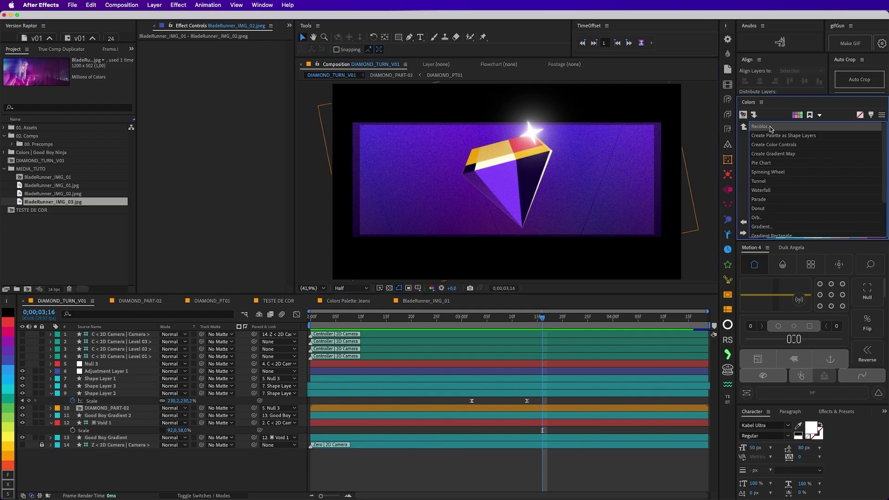
pyautogui.click(771, 126)
pyautogui.moveTo(485, 277); pyautogui.dragTo(714, 220)
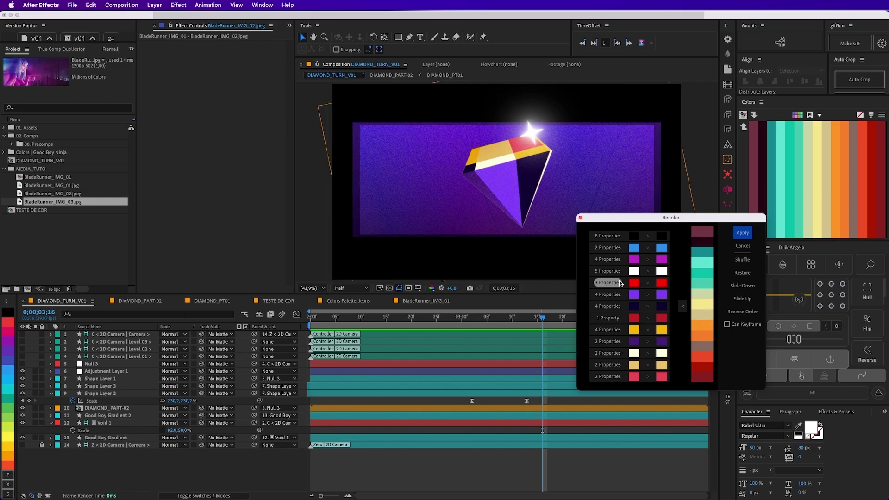
pyautogui.click(737, 246)
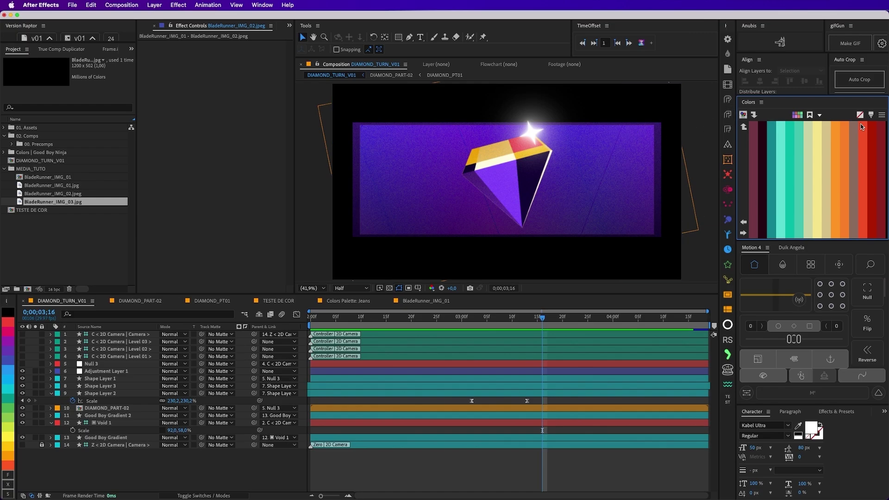
pyautogui.click(883, 116)
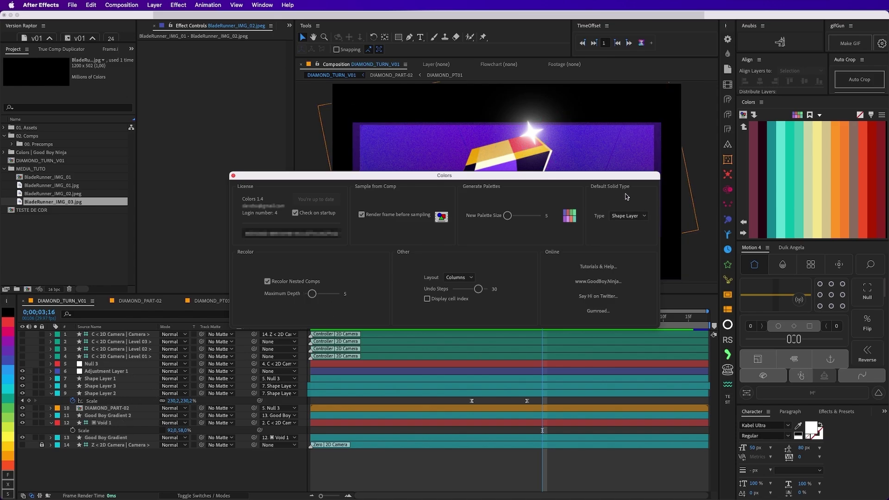
pyautogui.click(233, 176)
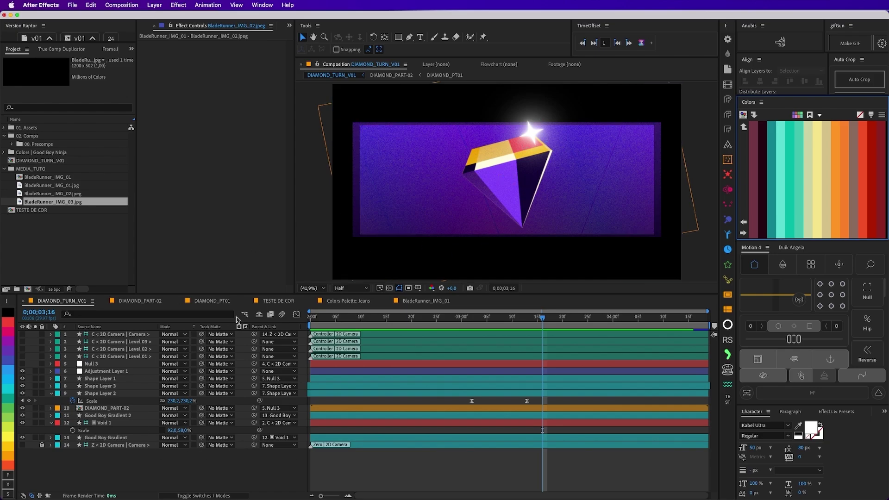
# - Open the Recolor dialog beside the comp and check which layers use a colour group
pyautogui.click(744, 127)
pyautogui.click(765, 128)
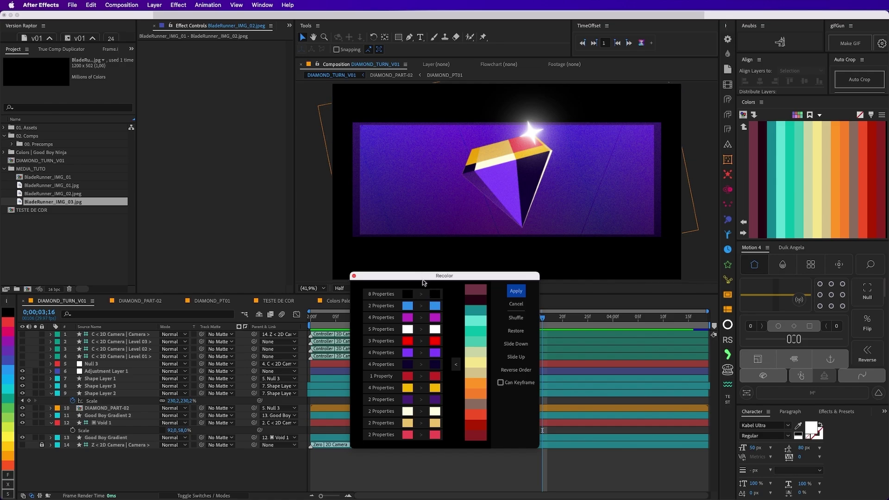
pyautogui.moveTo(491, 276); pyautogui.dragTo(702, 253)
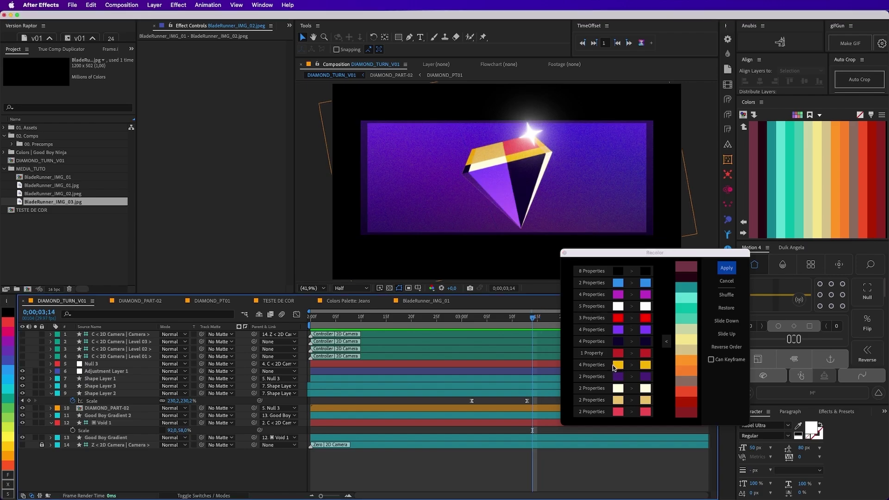
pyautogui.click(594, 362)
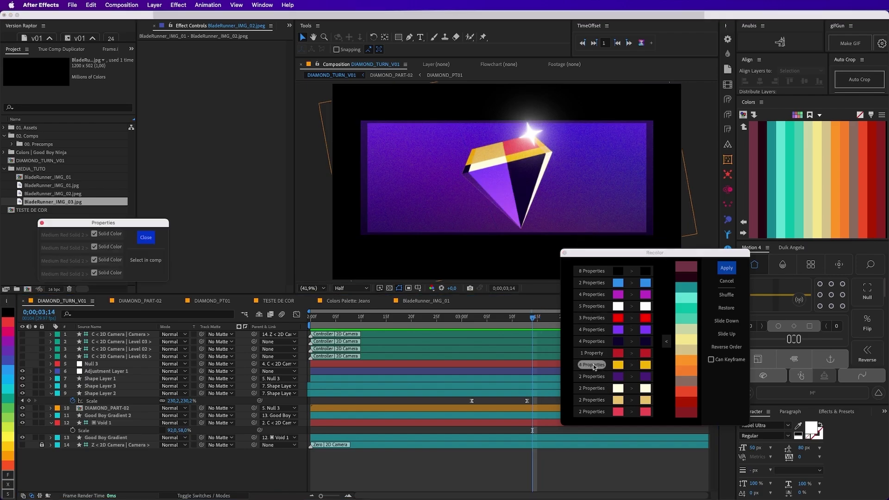
pyautogui.click(146, 237)
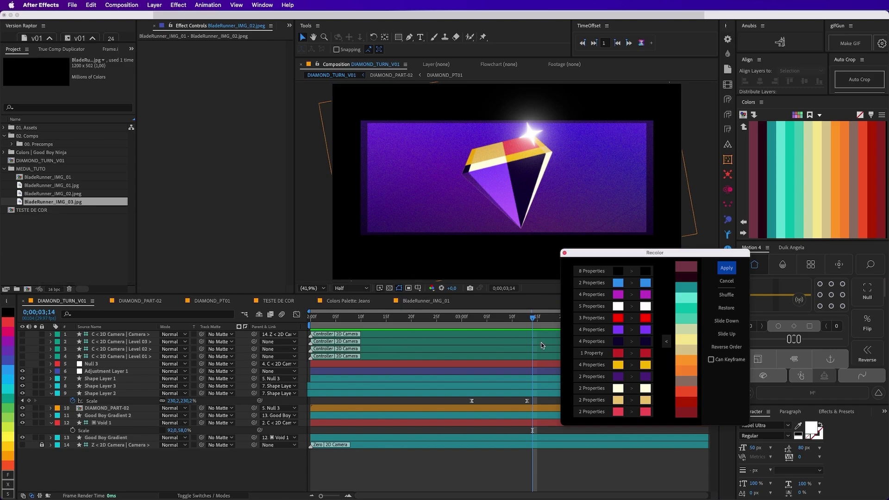
# - At 0;00;02;28, remap the diamond's yellow to orange and the tan group to dark red, then preview
pyautogui.moveTo(529, 317); pyautogui.dragTo(452, 316)
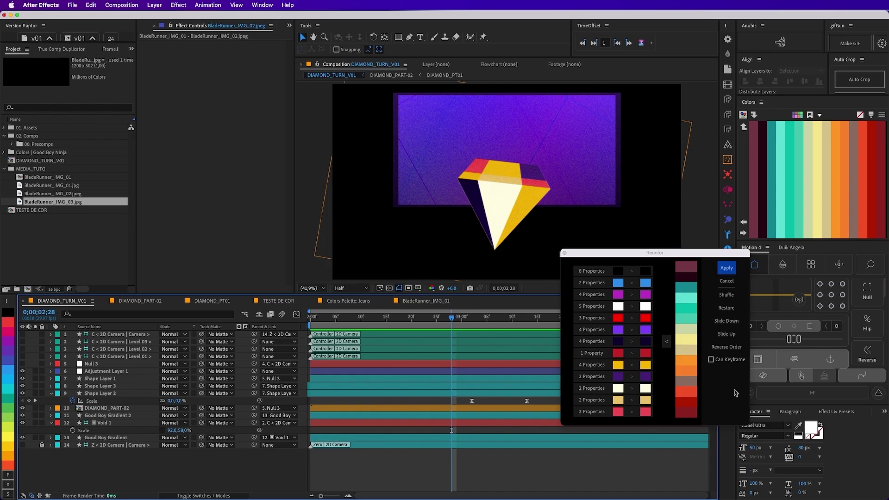
pyautogui.moveTo(683, 373); pyautogui.dragTo(645, 364)
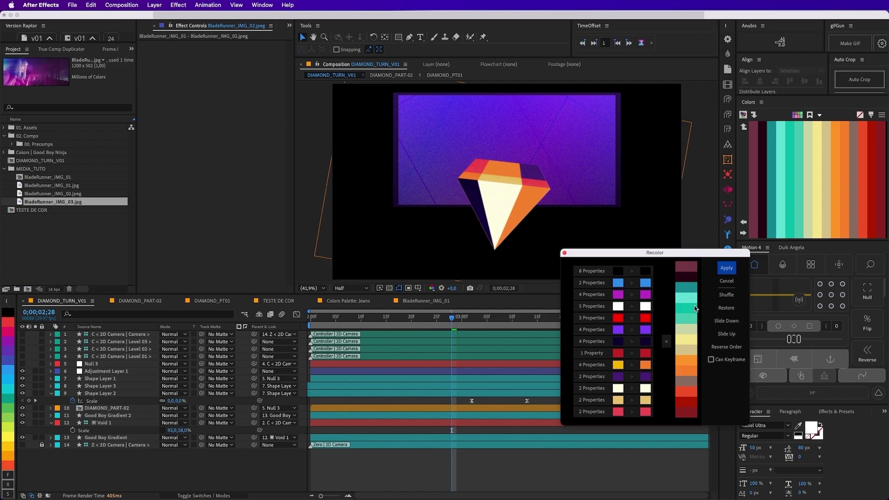
pyautogui.moveTo(686, 402); pyautogui.dragTo(646, 400)
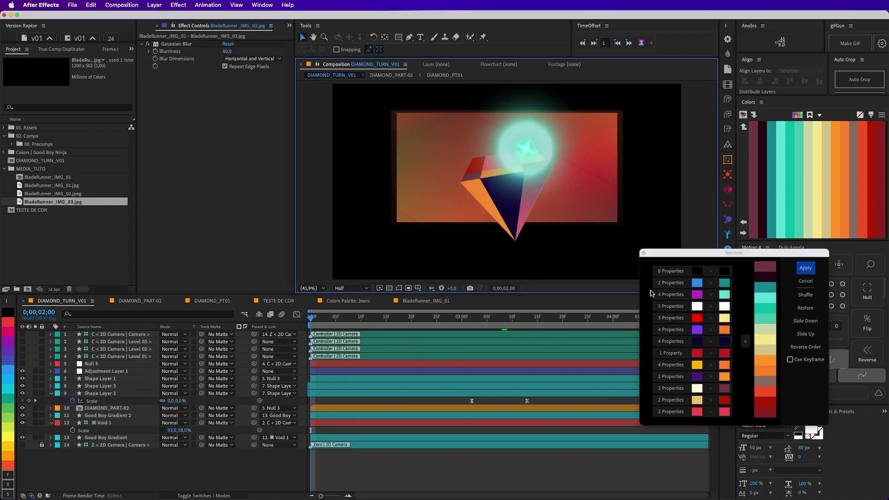
pyautogui.press('space')
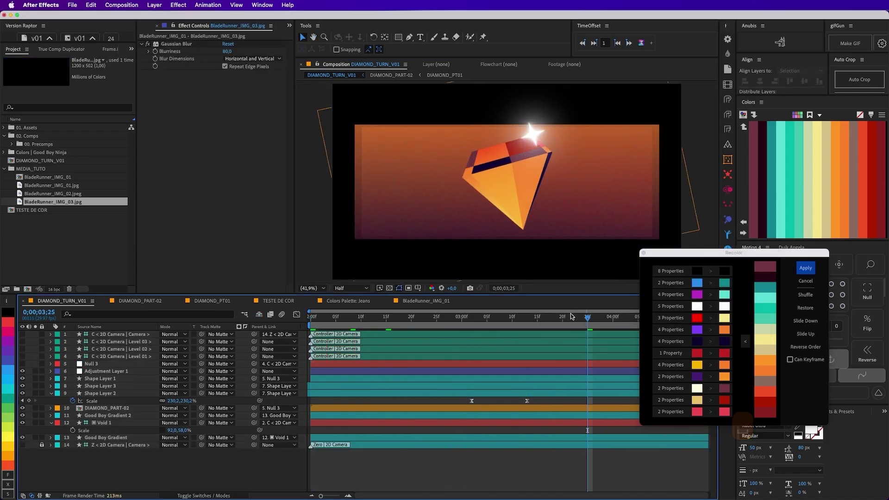
# - Preview the recoloured turn again from 0;00;02;00, 0;00;02;13 and 0;00;03;00
pyautogui.click(309, 319)
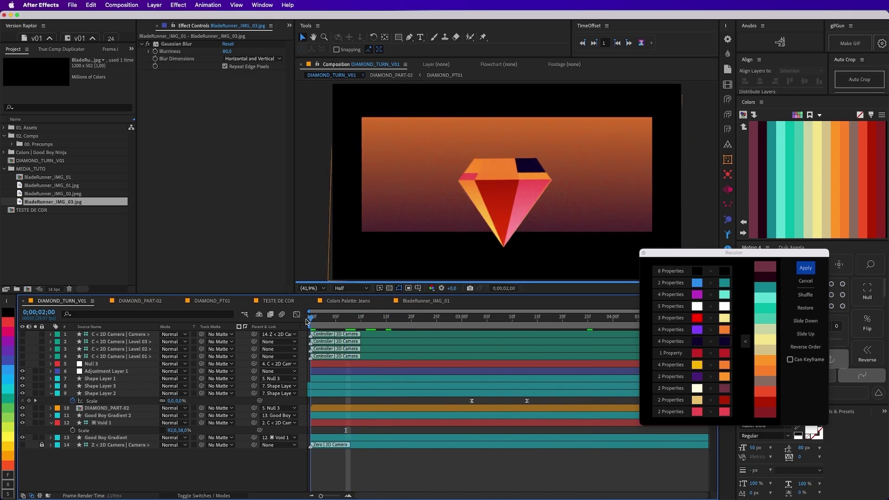
pyautogui.press('space')
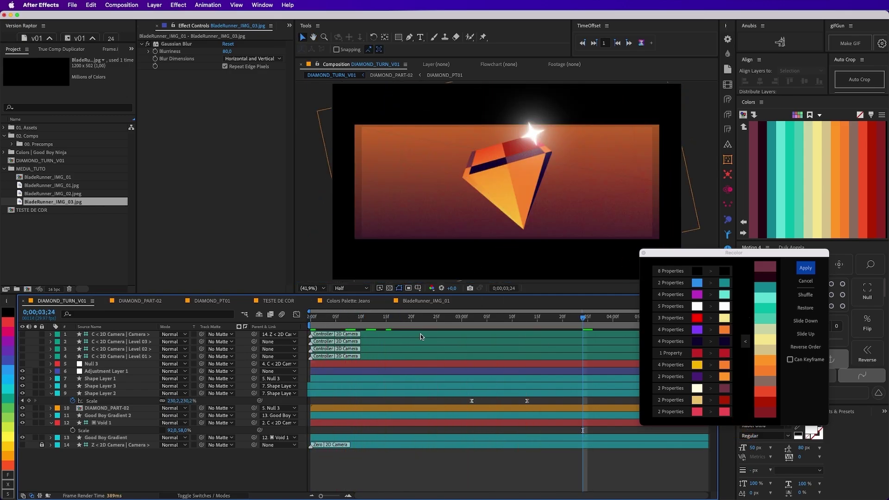
pyautogui.click(376, 318)
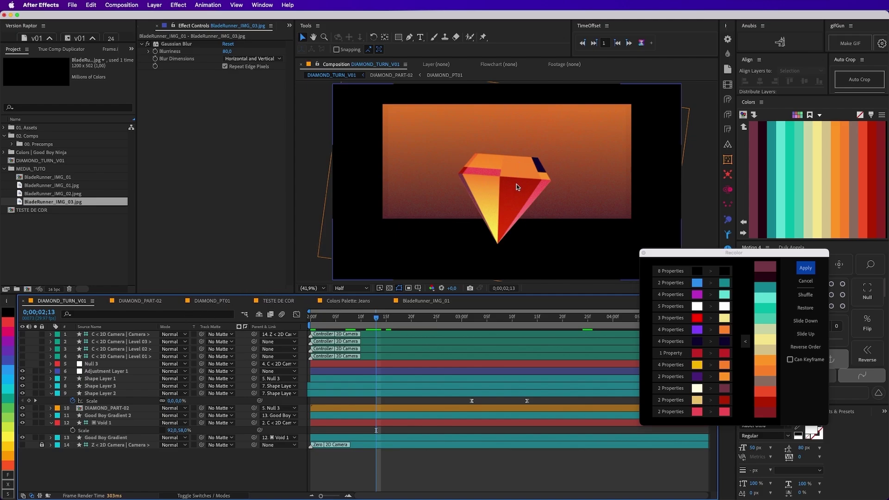
pyautogui.press('space')
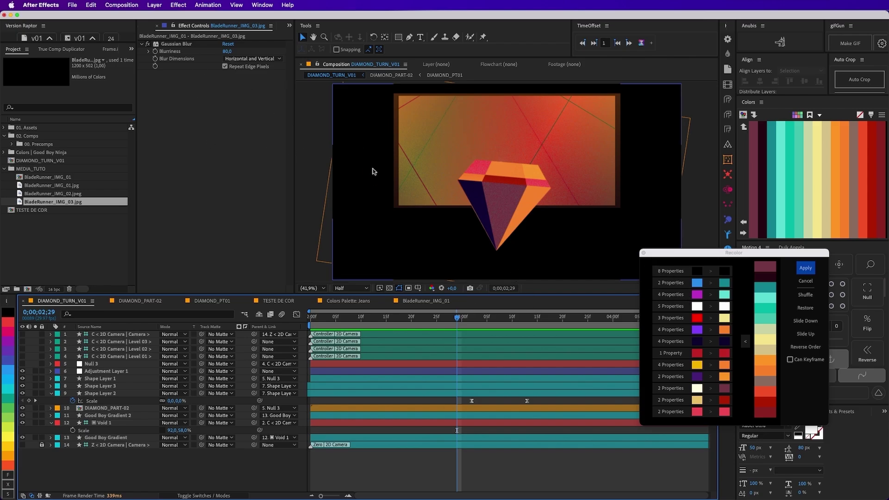
pyautogui.moveTo(457, 318); pyautogui.dragTo(477, 318)
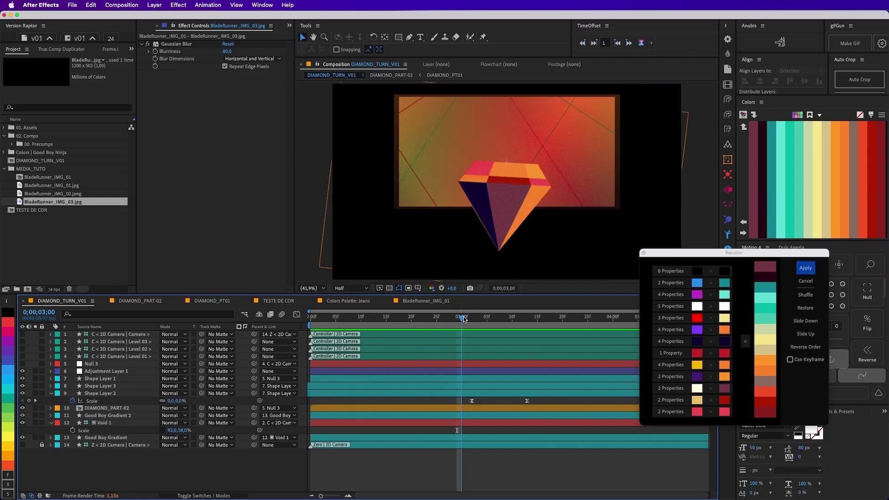
pyautogui.moveTo(734, 303); pyautogui.dragTo(724, 250)
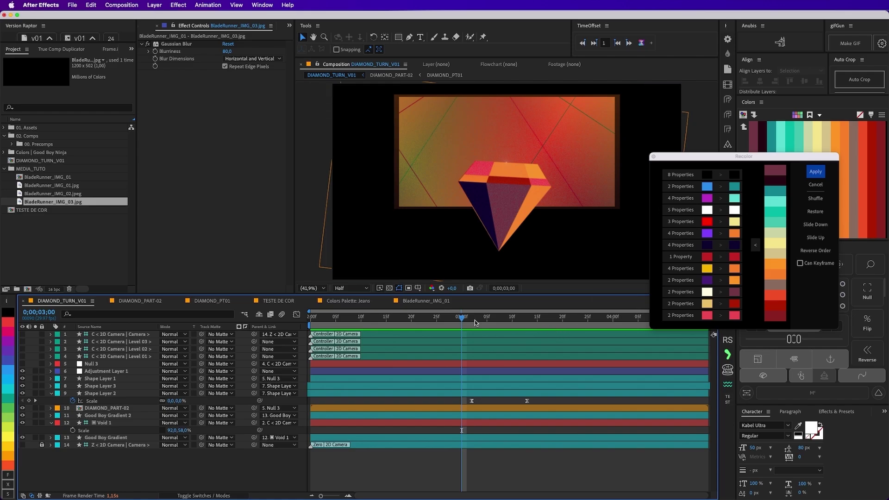
pyautogui.press('space')
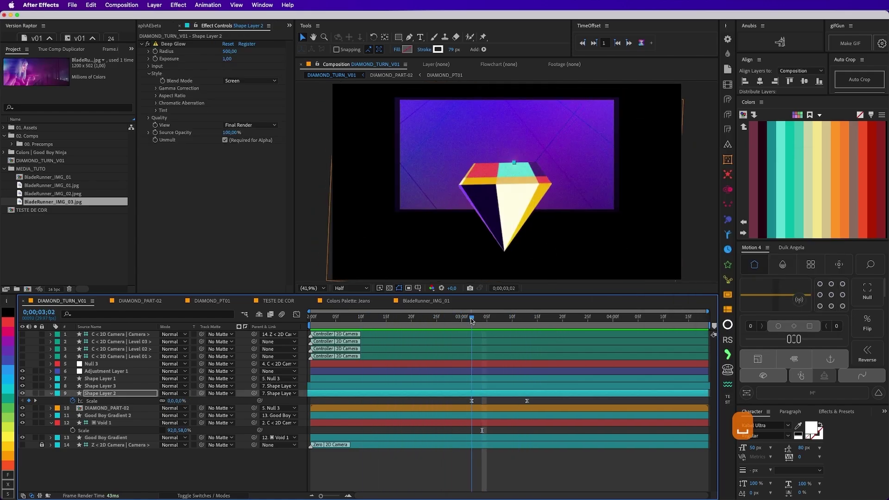
# - Create a Colors Gradient Map layer from the palette and view its toned look at 0;00;03;12
pyautogui.click(743, 125)
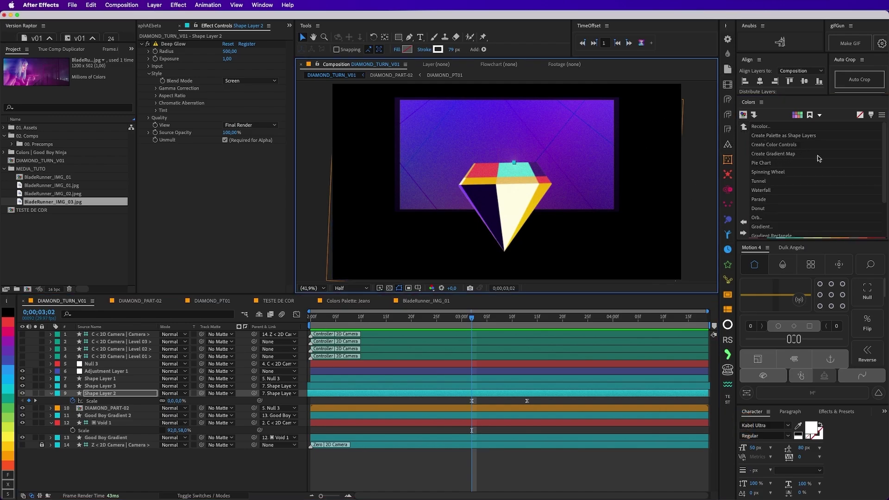
pyautogui.click(779, 155)
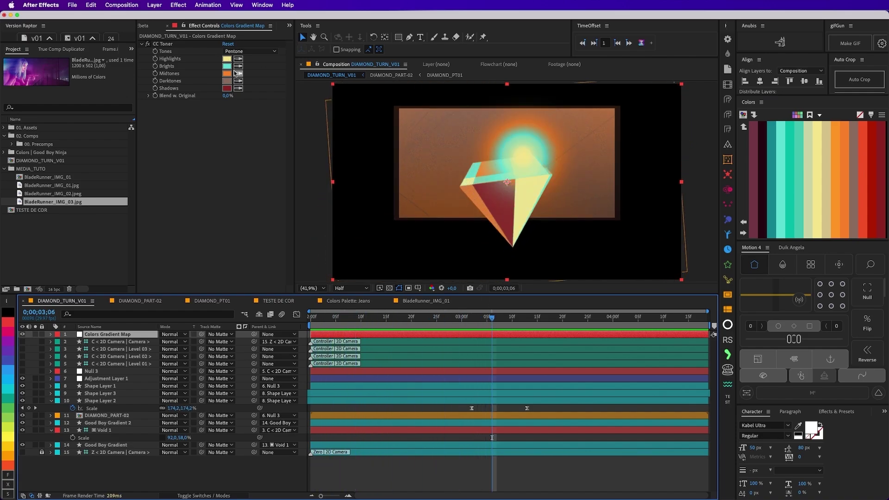
pyautogui.moveTo(492, 320); pyautogui.dragTo(522, 323)
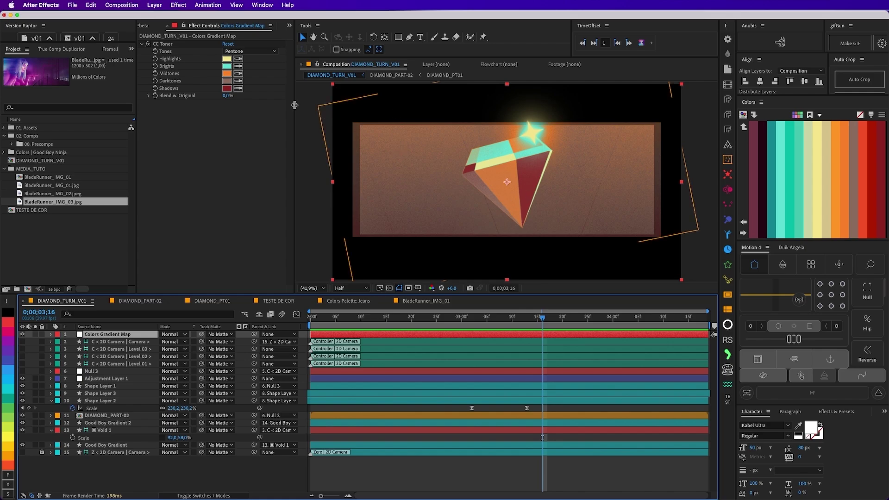
# - At 0;00;03;09, delete the gradient map's CC Toner effect
pyautogui.moveTo(519, 316); pyautogui.dragTo(509, 316)
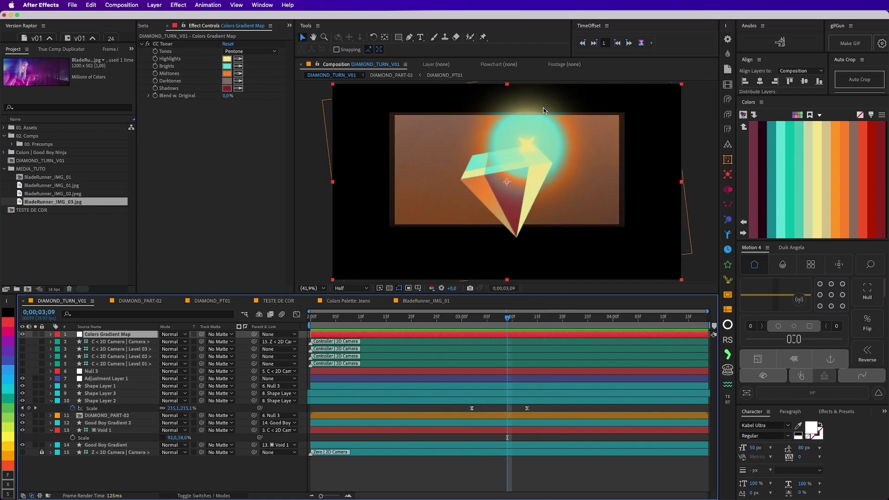
pyautogui.click(163, 44)
pyautogui.press('Delete')
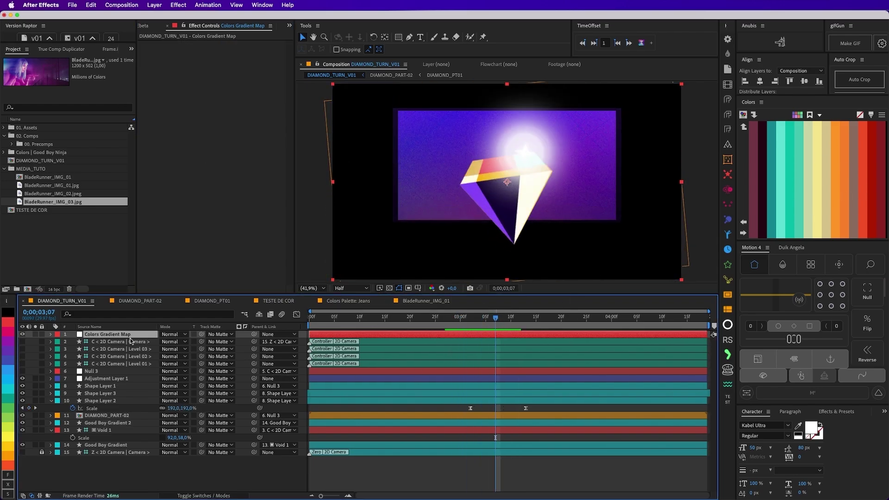
# - Delete the Colors Gradient Map layer from DIAMOND_TURN_V01
pyautogui.press('Delete')
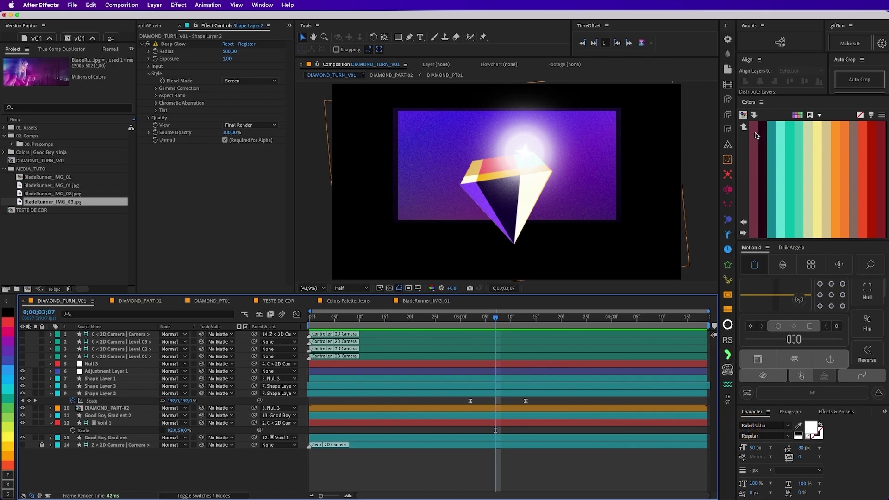
pyautogui.click(744, 126)
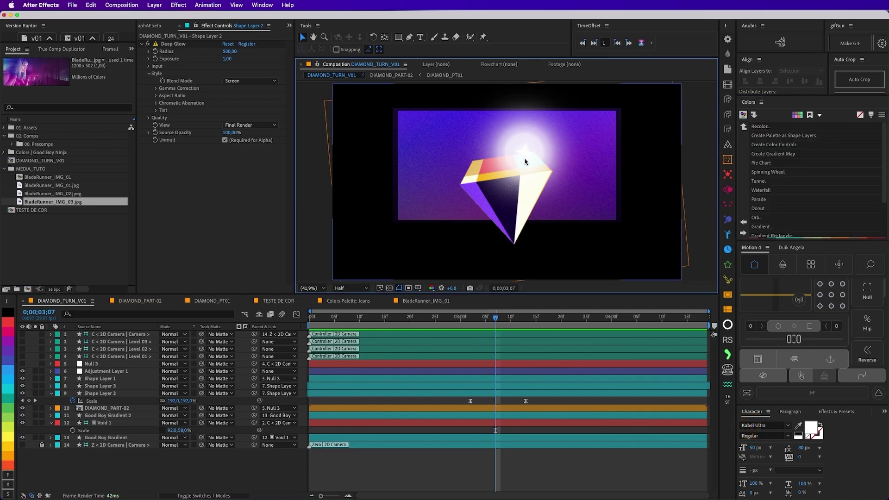
pyautogui.click(744, 127)
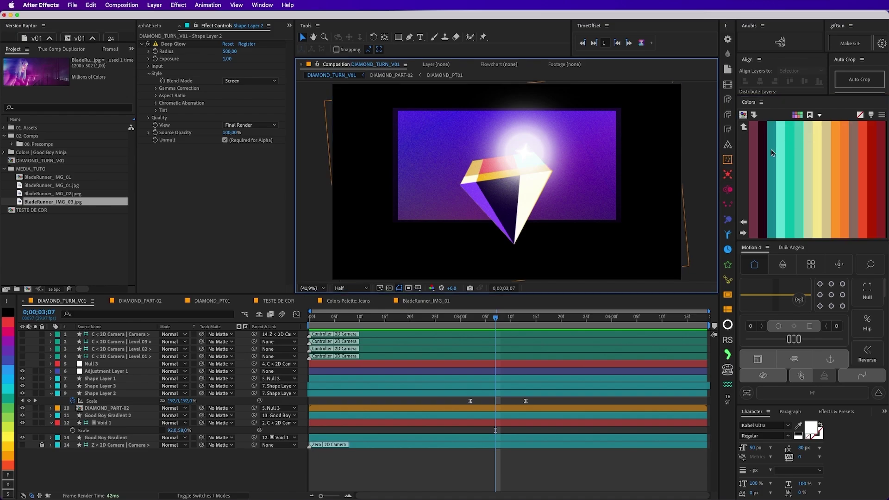
# - Step back three palettes to the indigo, cream, white and light-blue set
pyautogui.click(745, 226)
pyautogui.click(744, 226)
pyautogui.click(744, 226)
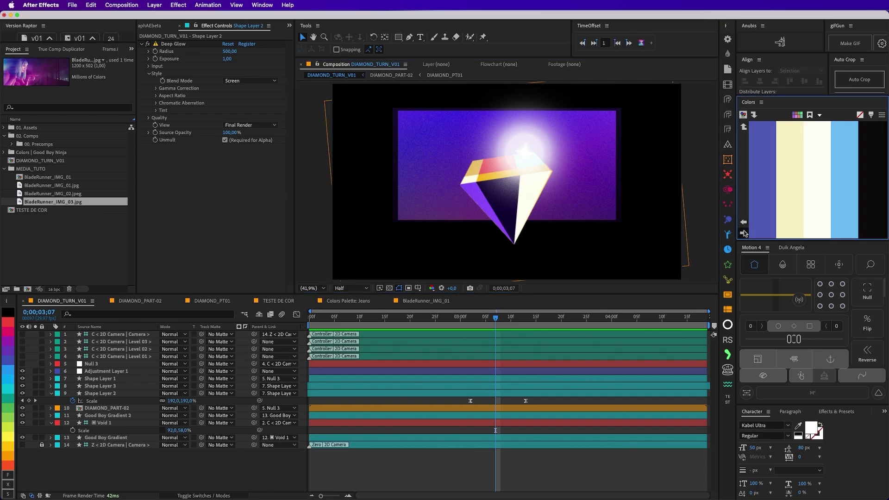